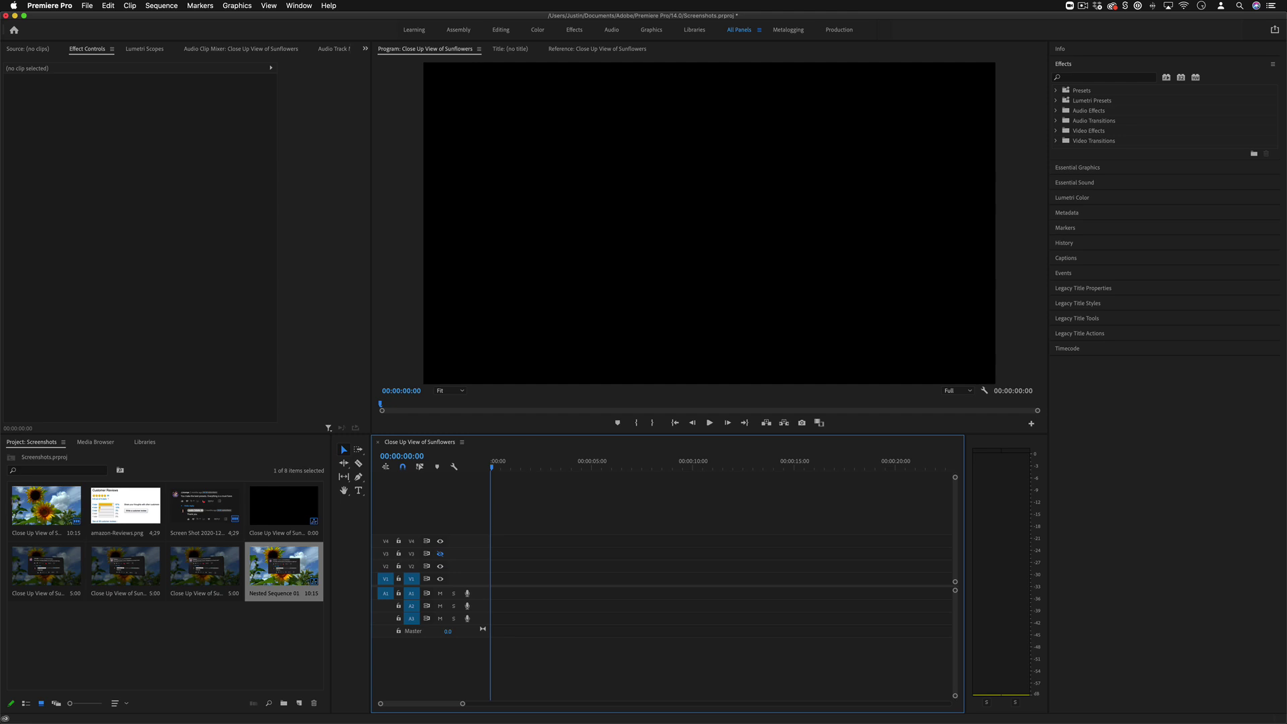
# Place the Close Up View of Sunflowers video at the sequence start on V2 and preview the two screenshot images.
pyautogui.moveTo(46, 507); pyautogui.dragTo(500, 550)
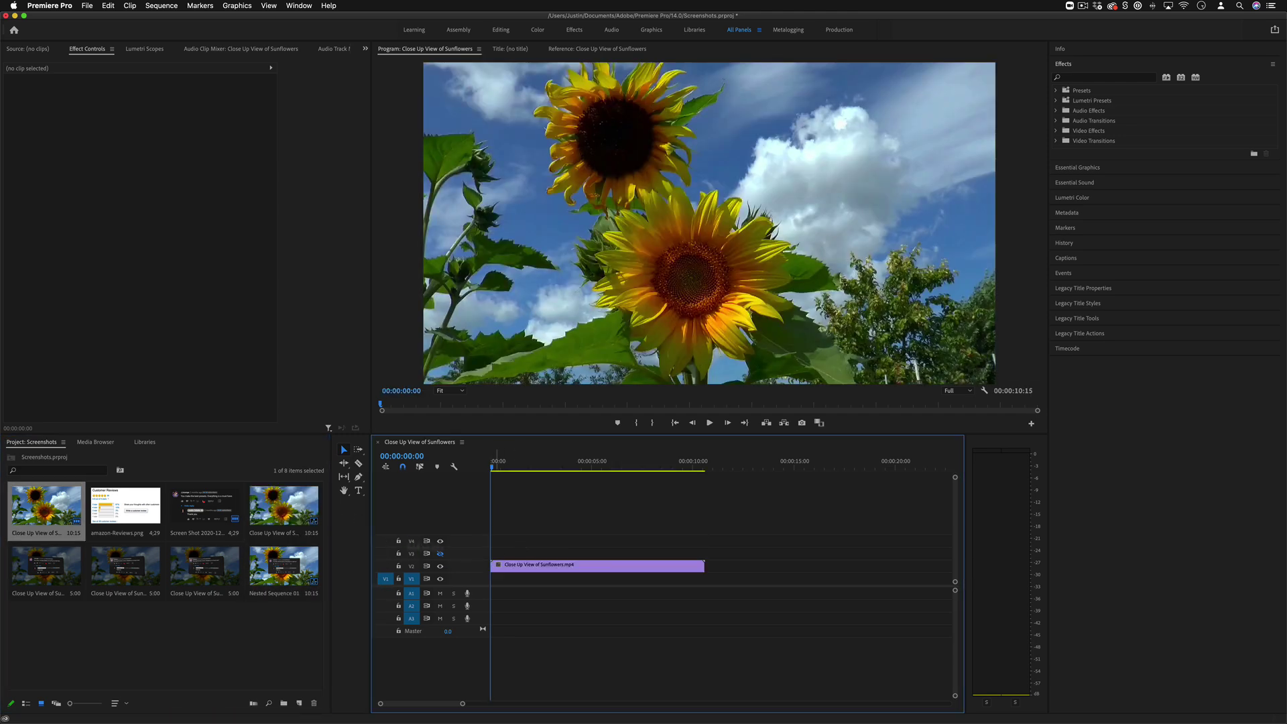
pyautogui.doubleClick(132, 506)
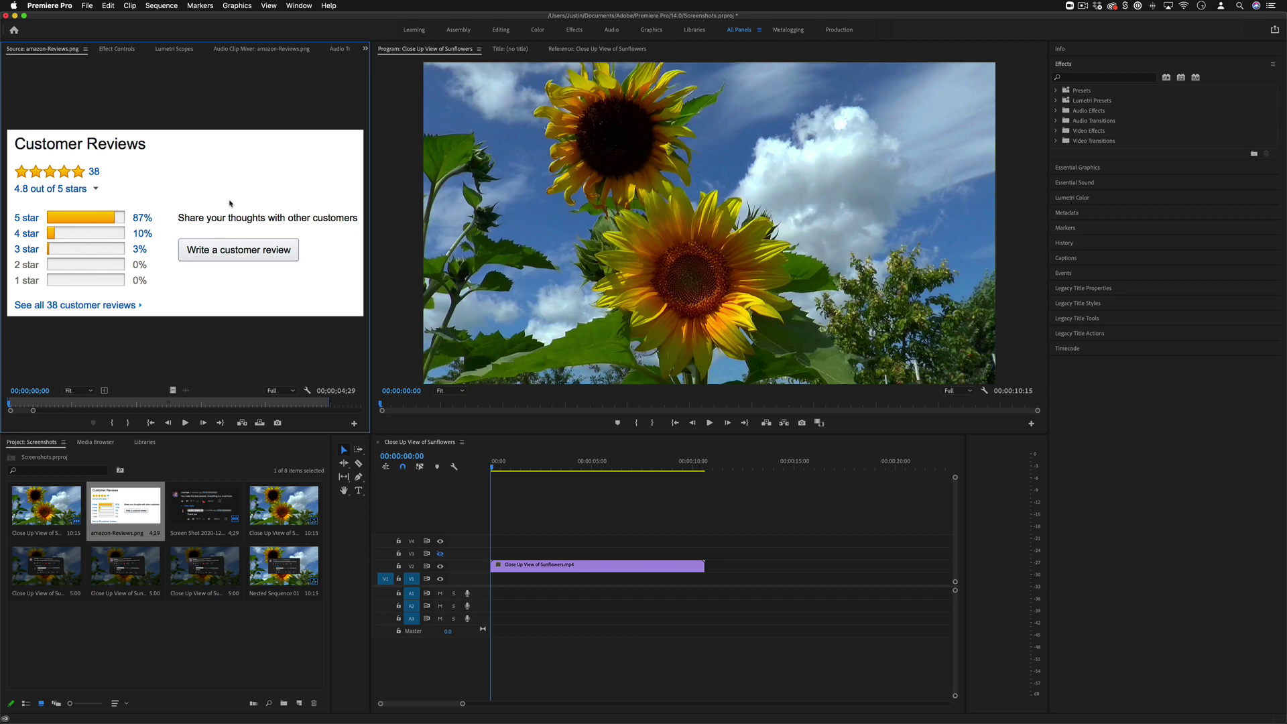
pyautogui.doubleClick(213, 504)
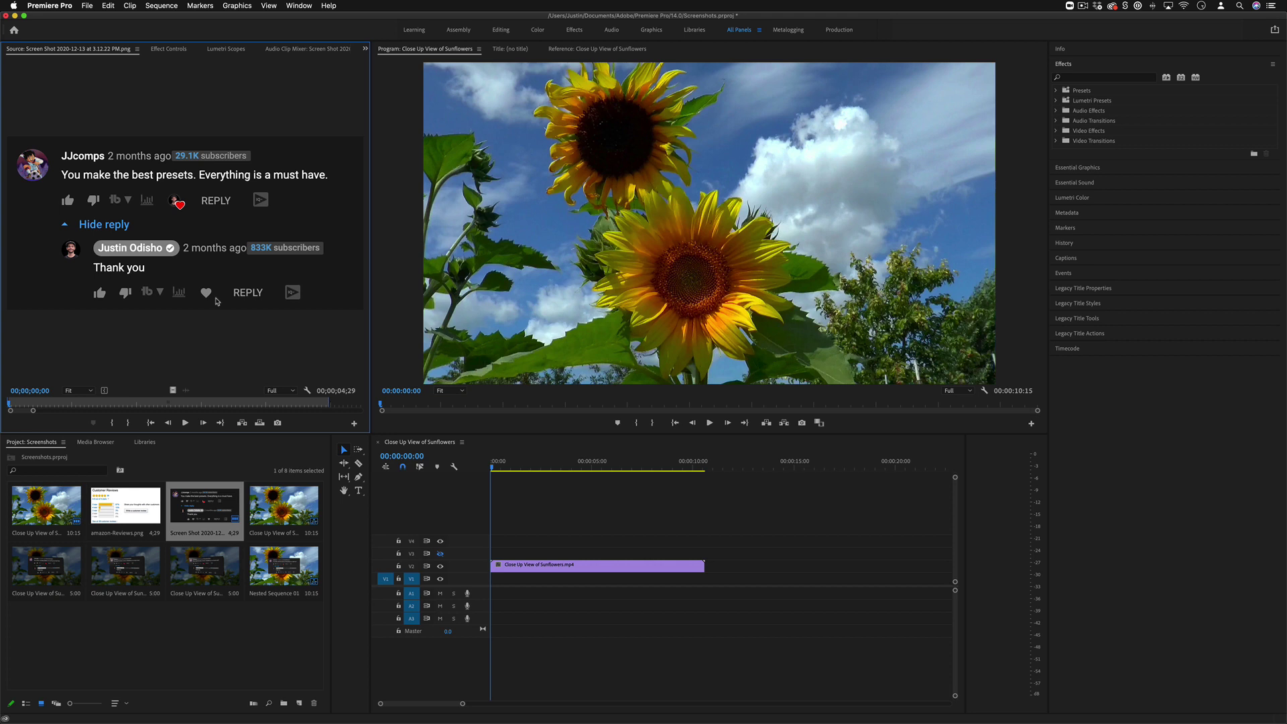
# At 00:00:01:05, try the 4-Color Gradient and Ramp effects from the Generate category on the sunflower clip.
pyautogui.click(603, 569)
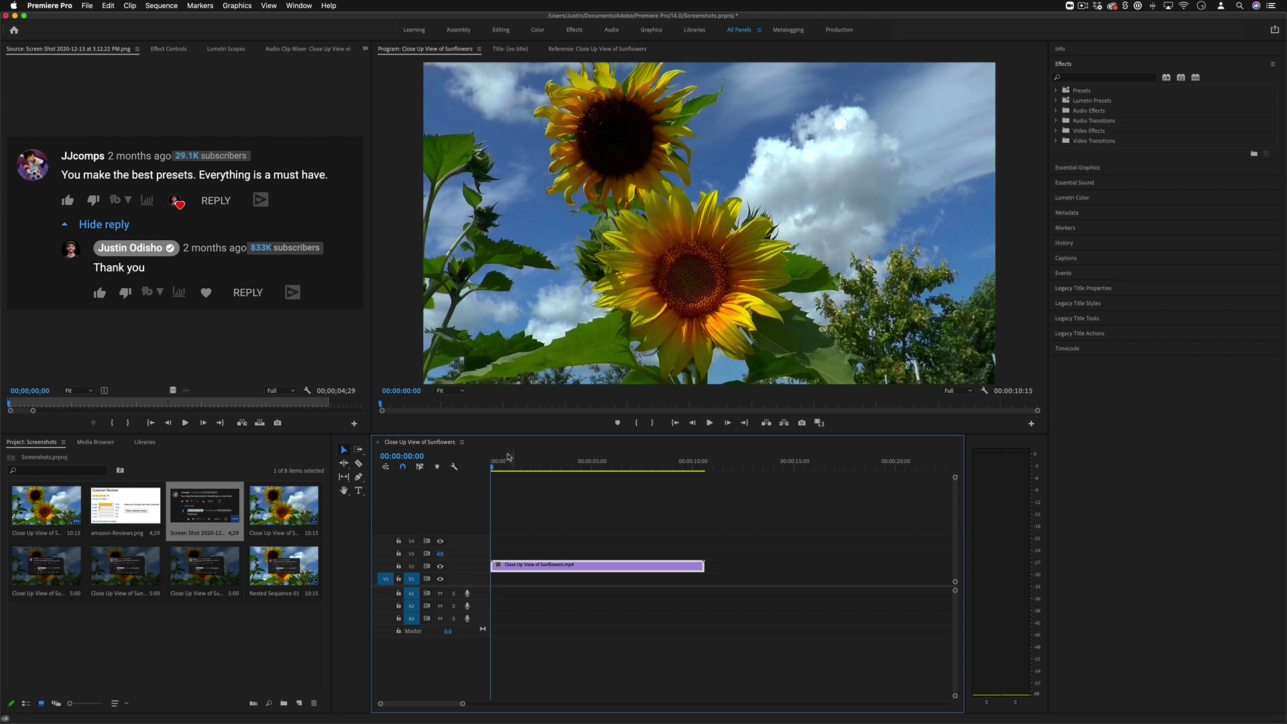
pyautogui.moveTo(508, 458); pyautogui.dragTo(516, 471)
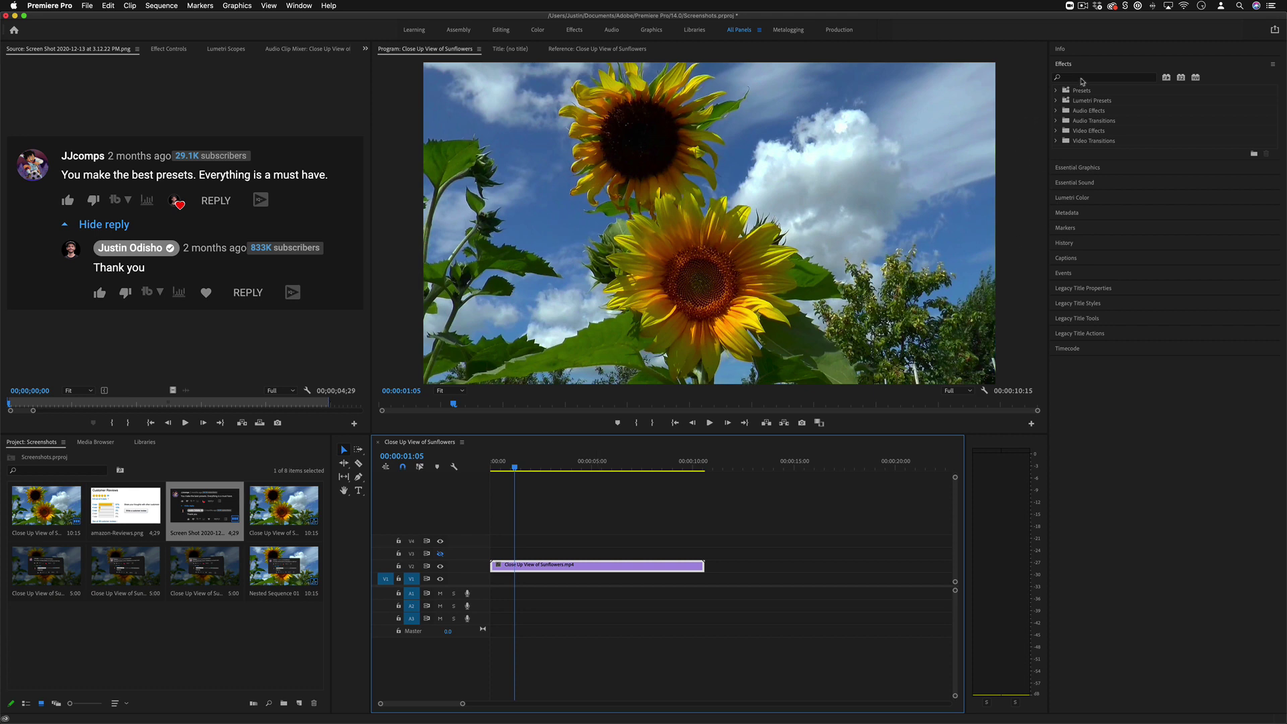
pyautogui.click(1086, 78)
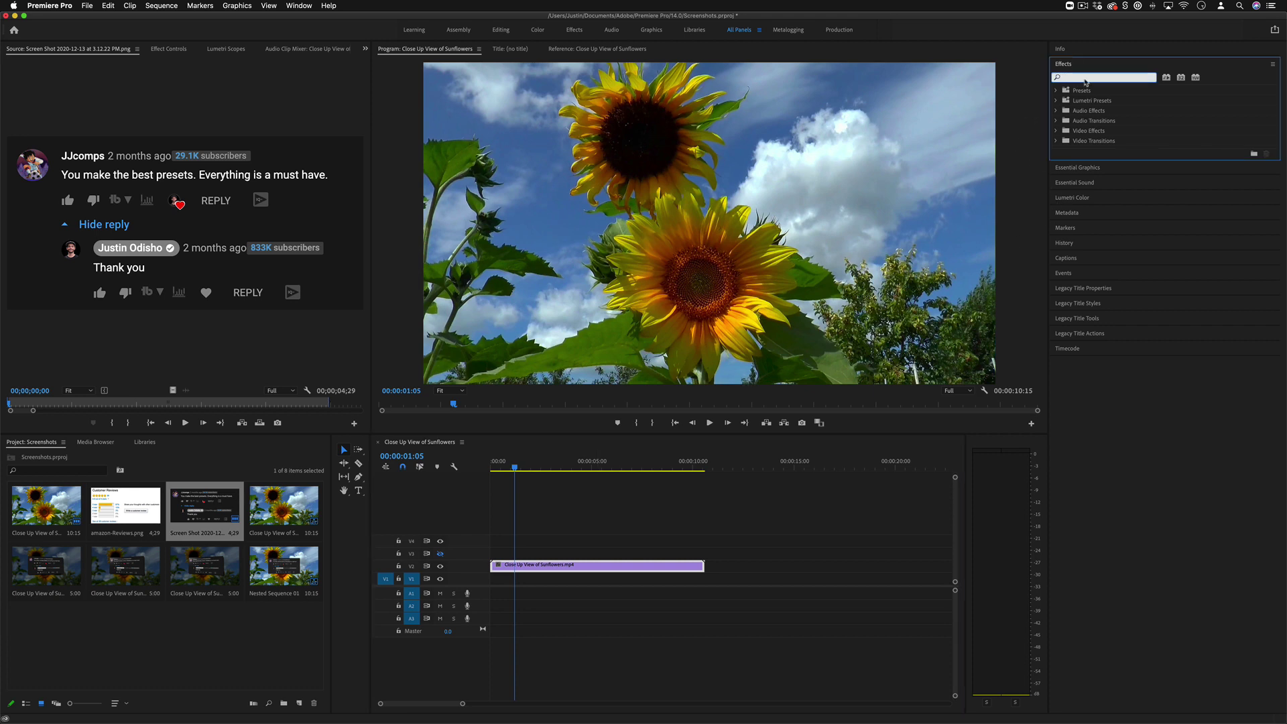
pyautogui.click(1057, 131)
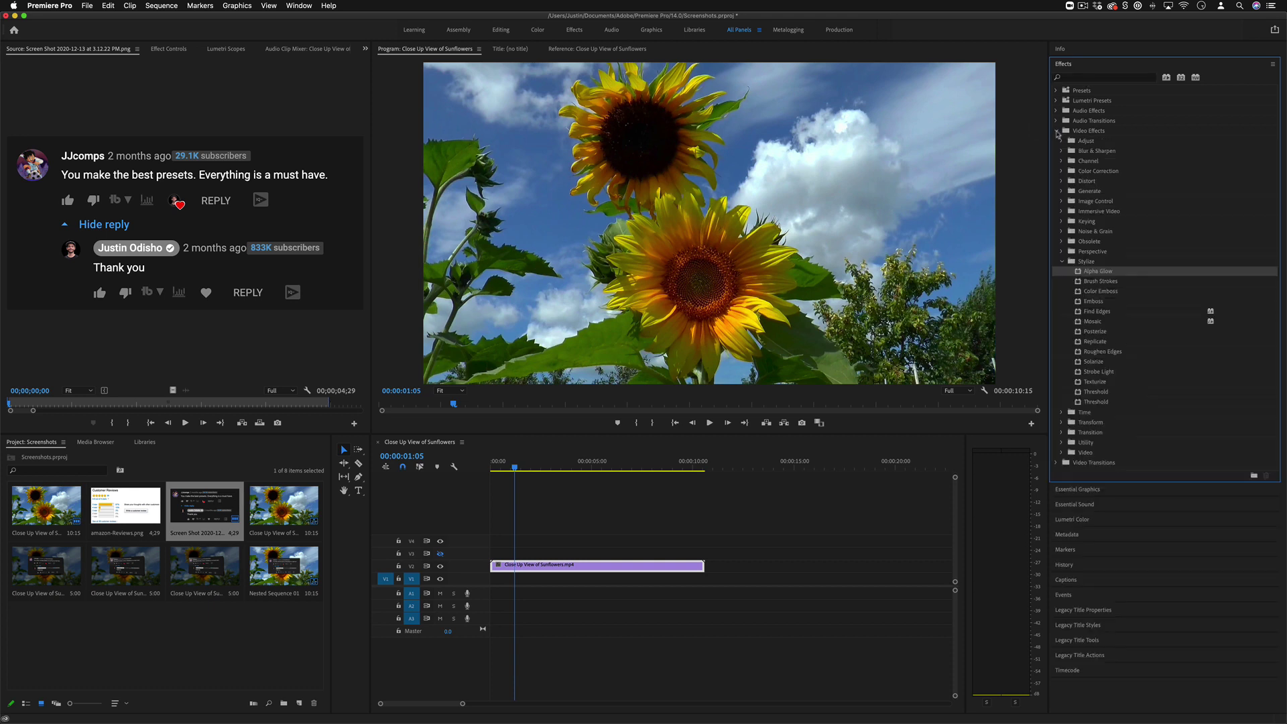
pyautogui.click(1065, 192)
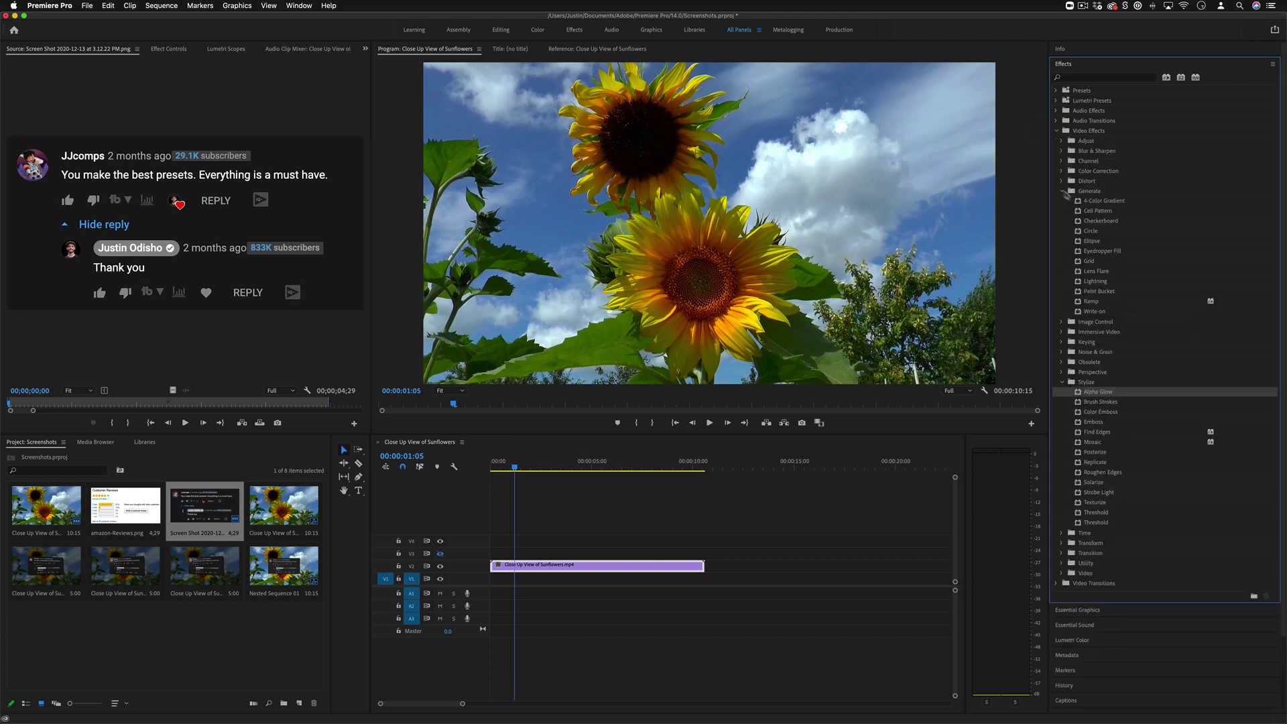
pyautogui.moveTo(1105, 200); pyautogui.dragTo(603, 565)
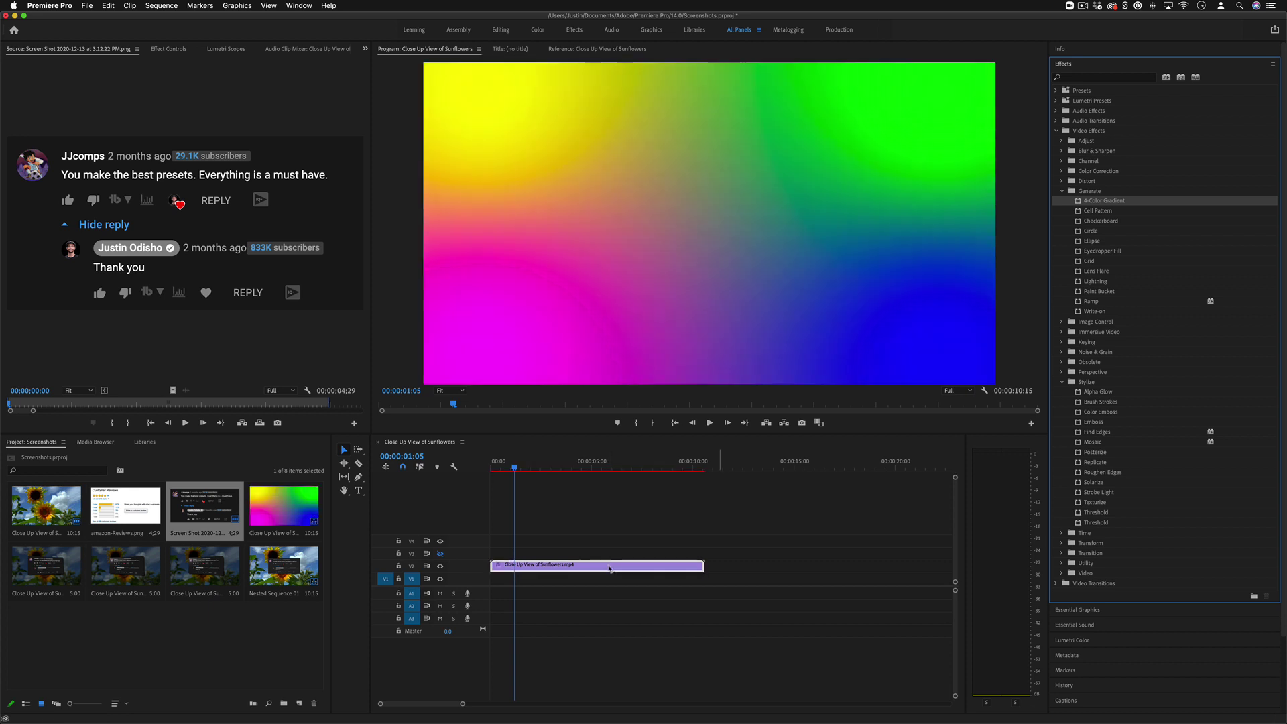
pyautogui.moveTo(1092, 301); pyautogui.dragTo(603, 565)
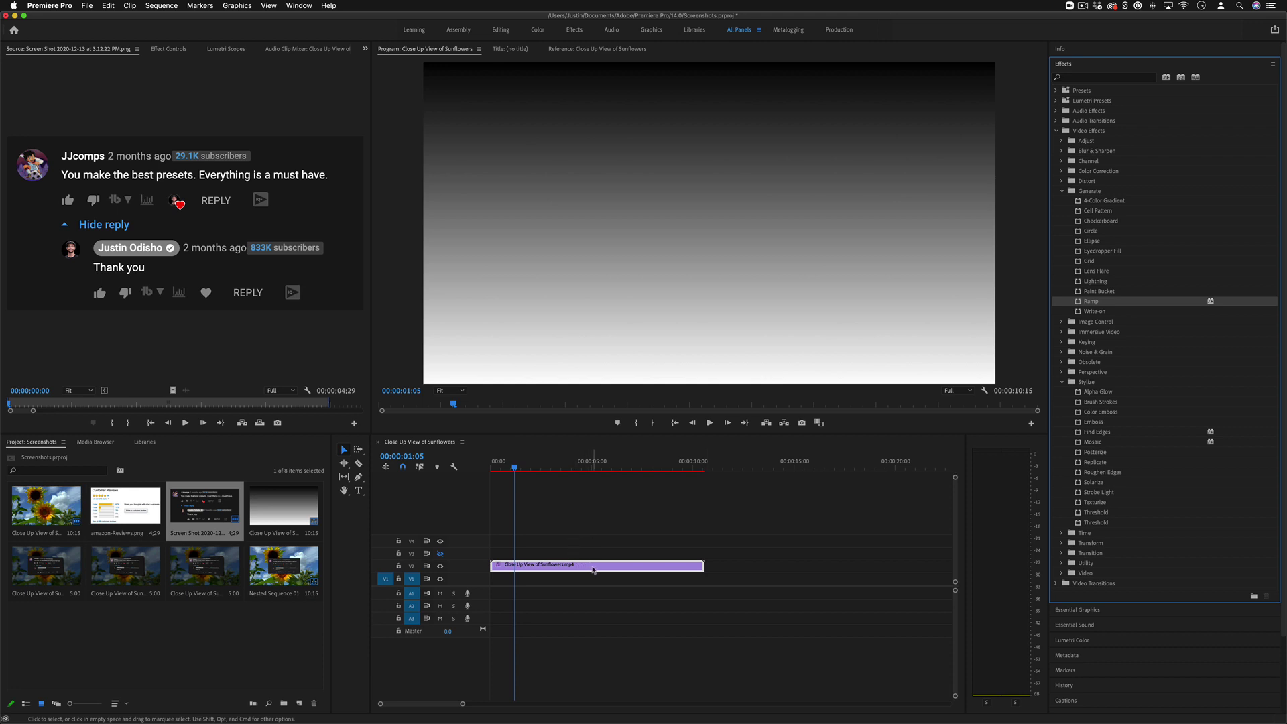
# Create a 1920 x 1080 color matte in dark blue, keeping the default name Color Matte.
pyautogui.click(192, 656)
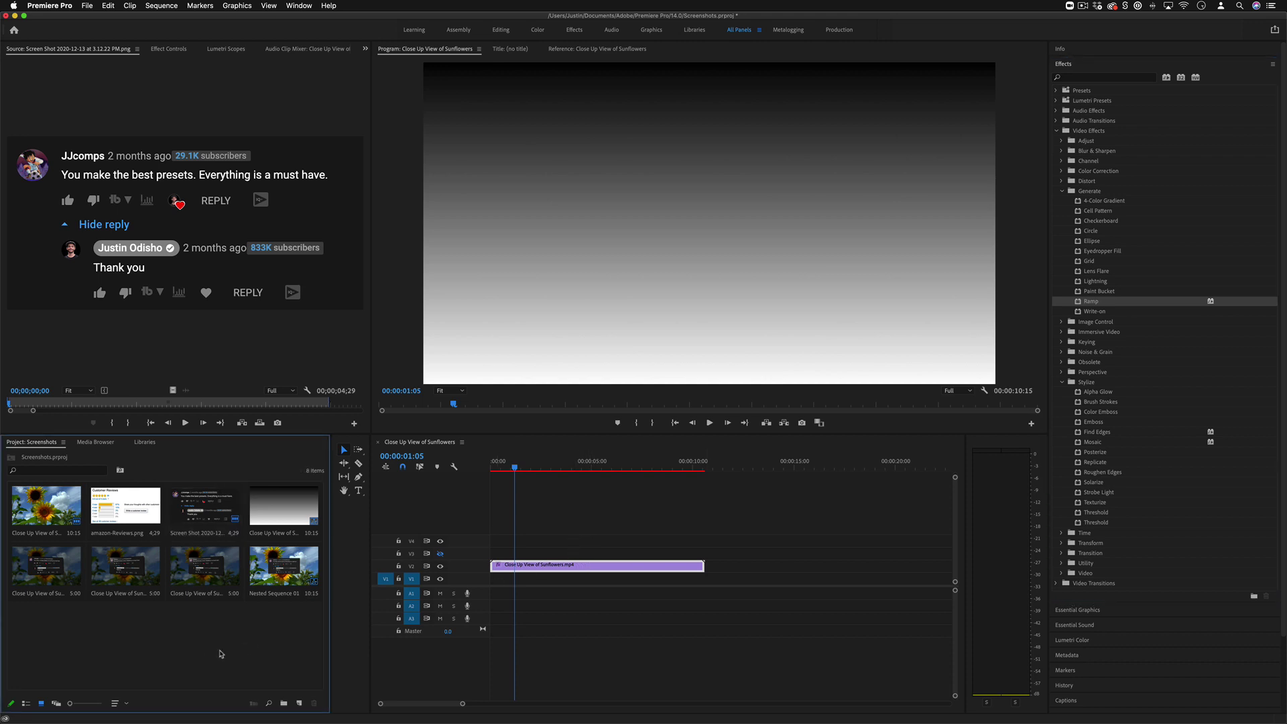
pyautogui.click(299, 704)
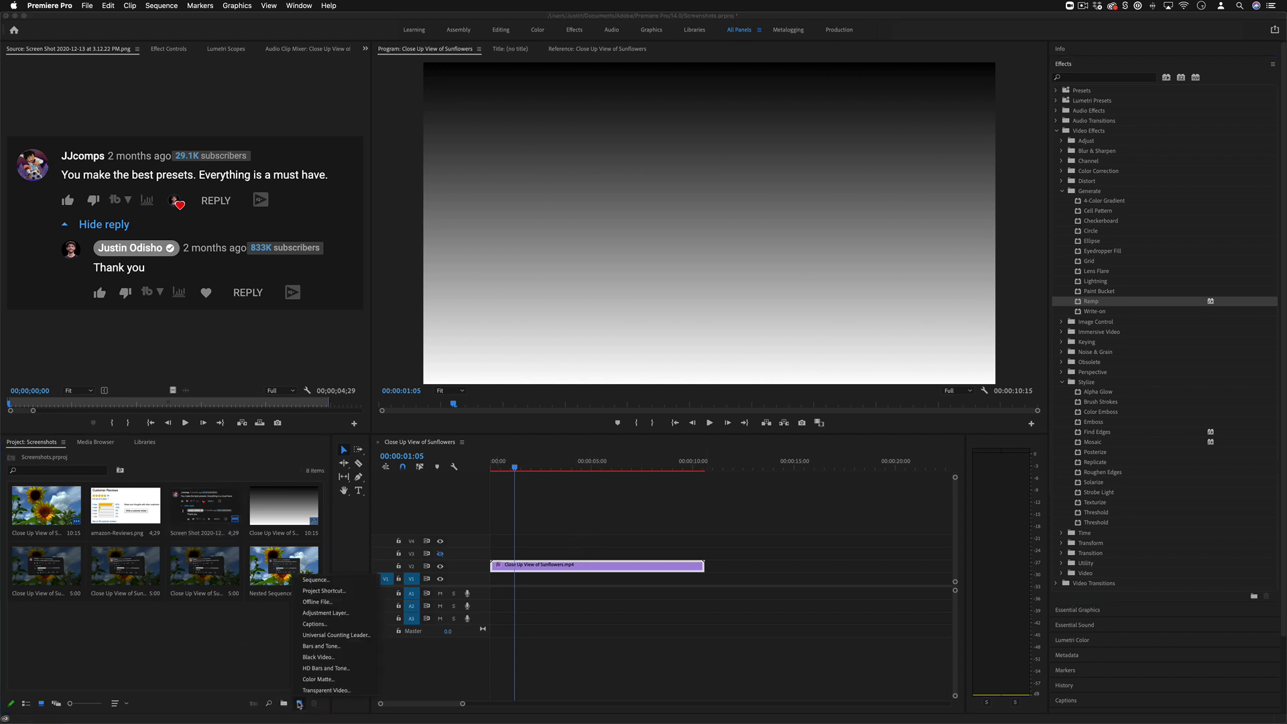
pyautogui.click(318, 680)
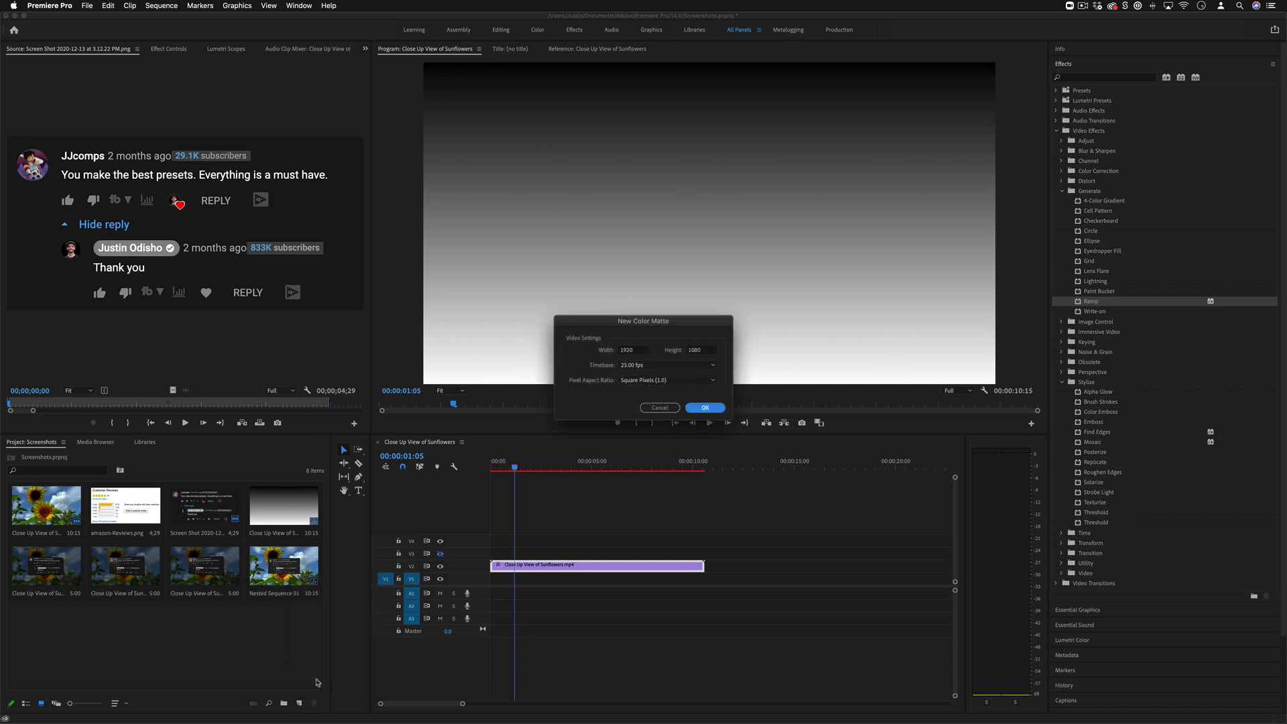
pyautogui.click(706, 408)
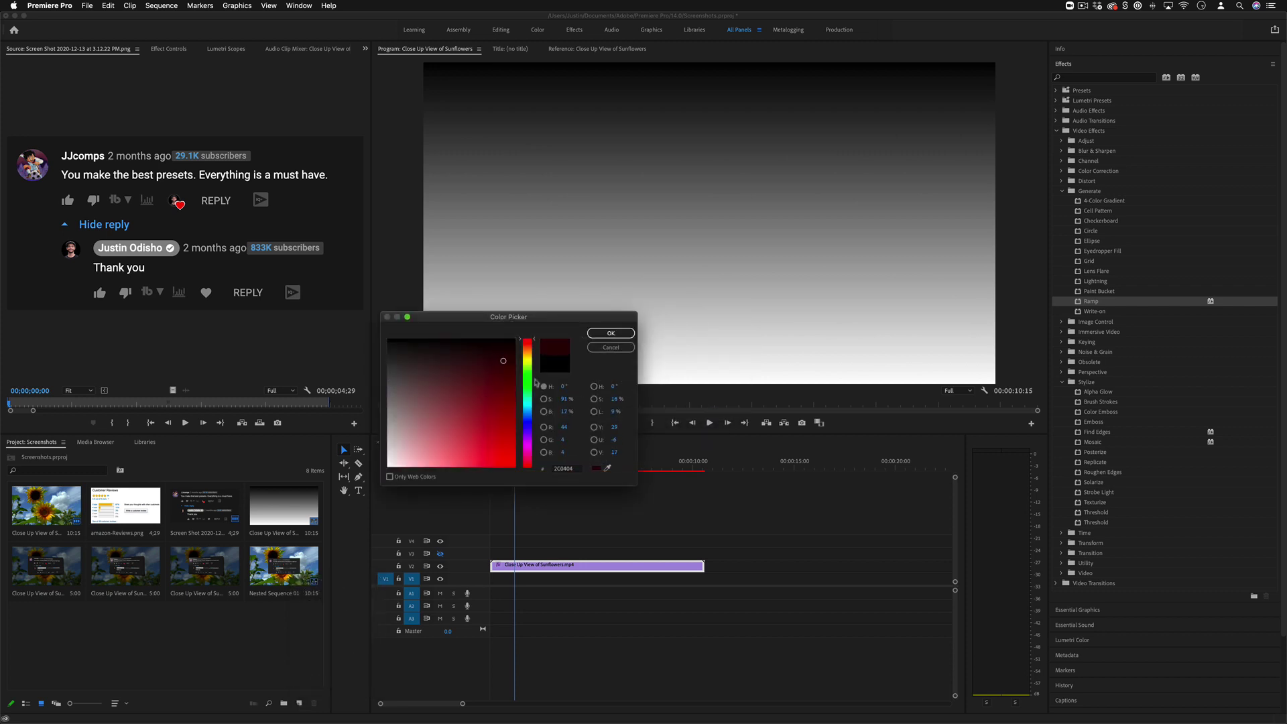
pyautogui.click(527, 428)
pyautogui.click(611, 333)
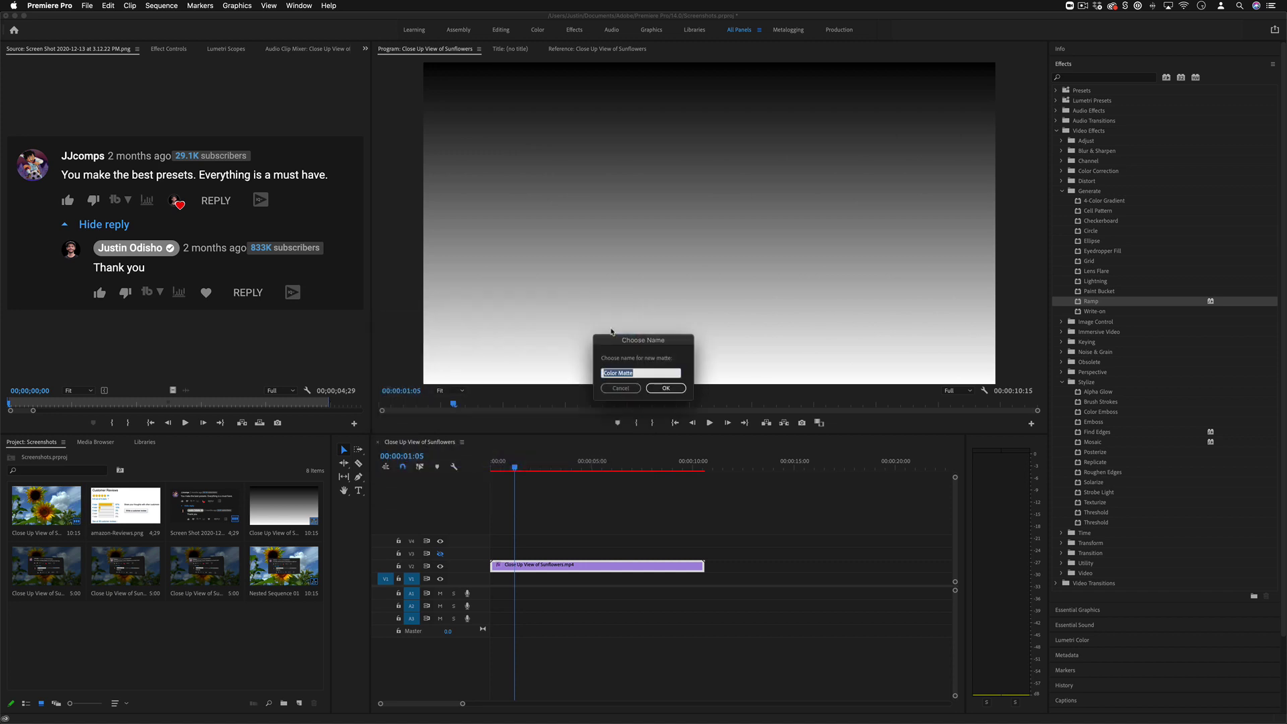
pyautogui.click(648, 389)
# Lay the color matte at the sequence start on V2 and place the comment screenshot above it on V3.
pyautogui.moveTo(19, 661); pyautogui.dragTo(514, 566)
pyautogui.moveTo(700, 518); pyautogui.dragTo(489, 596)
pyautogui.click(196, 514)
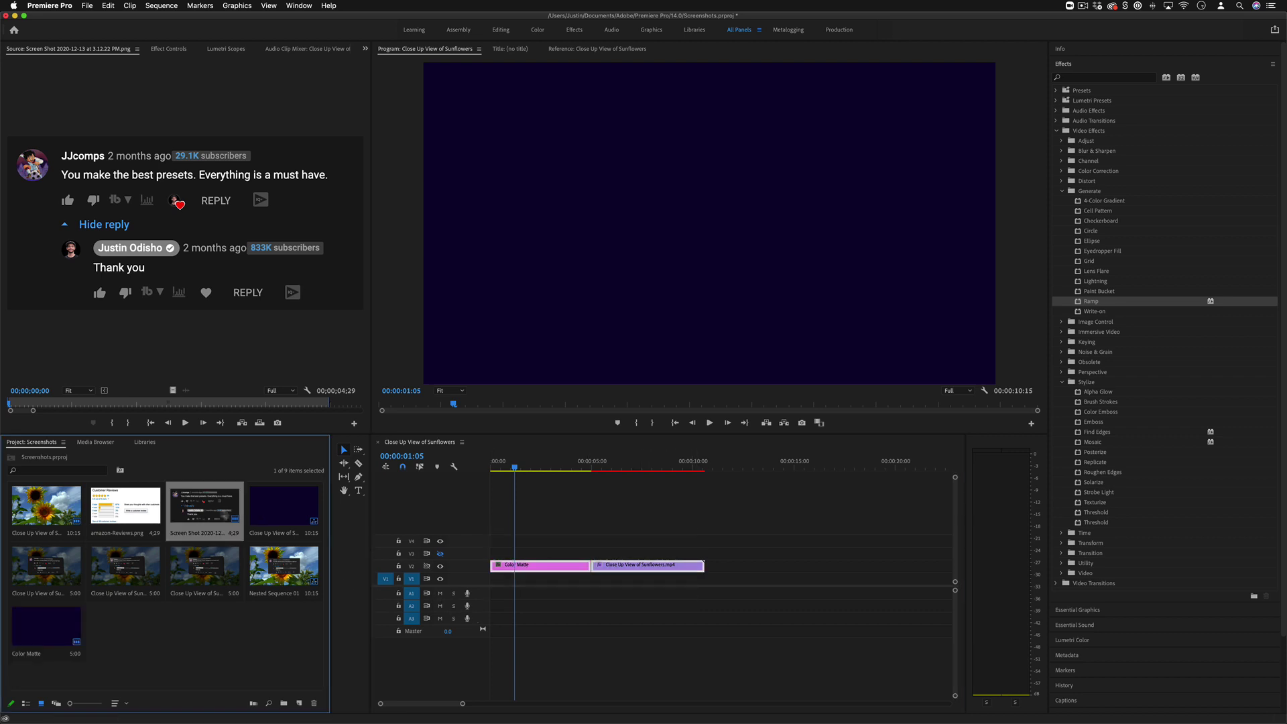
pyautogui.moveTo(196, 514); pyautogui.dragTo(480, 554)
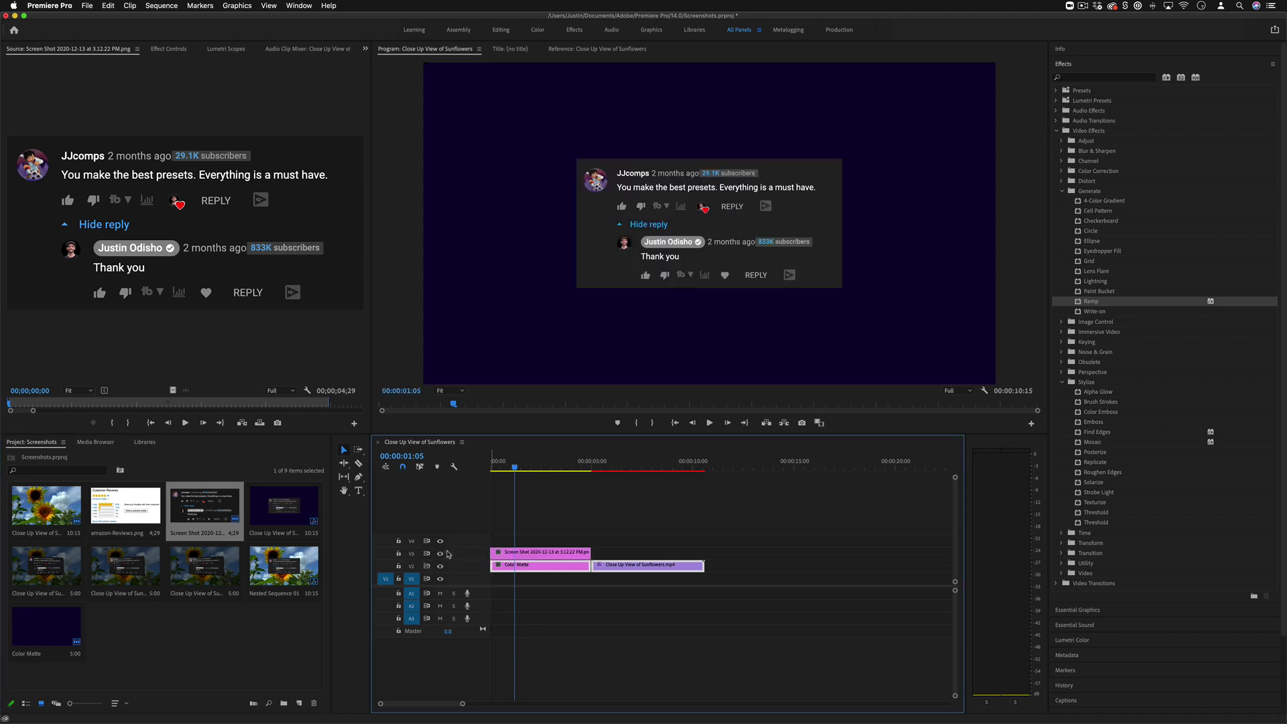
# Delete the color matte from the timeline and extend the sunflower clip back to the sequence start.
pyautogui.click(562, 552)
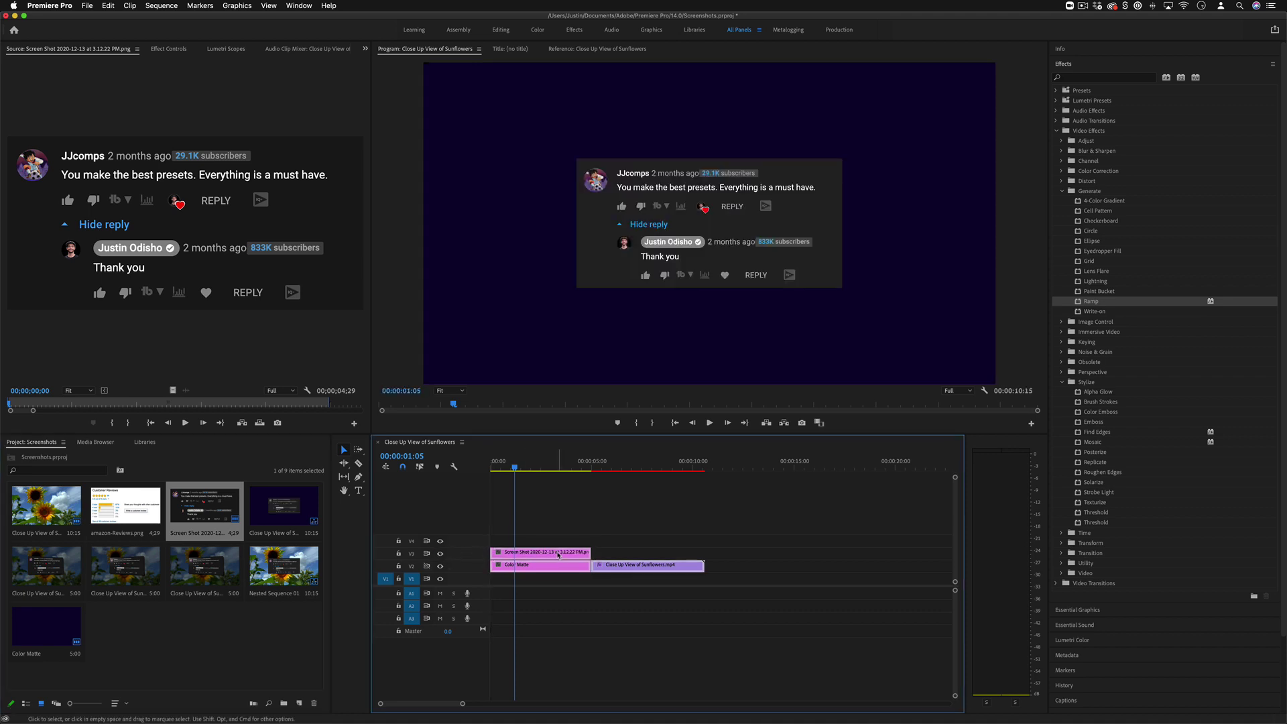
pyautogui.click(562, 565)
pyautogui.press('Delete')
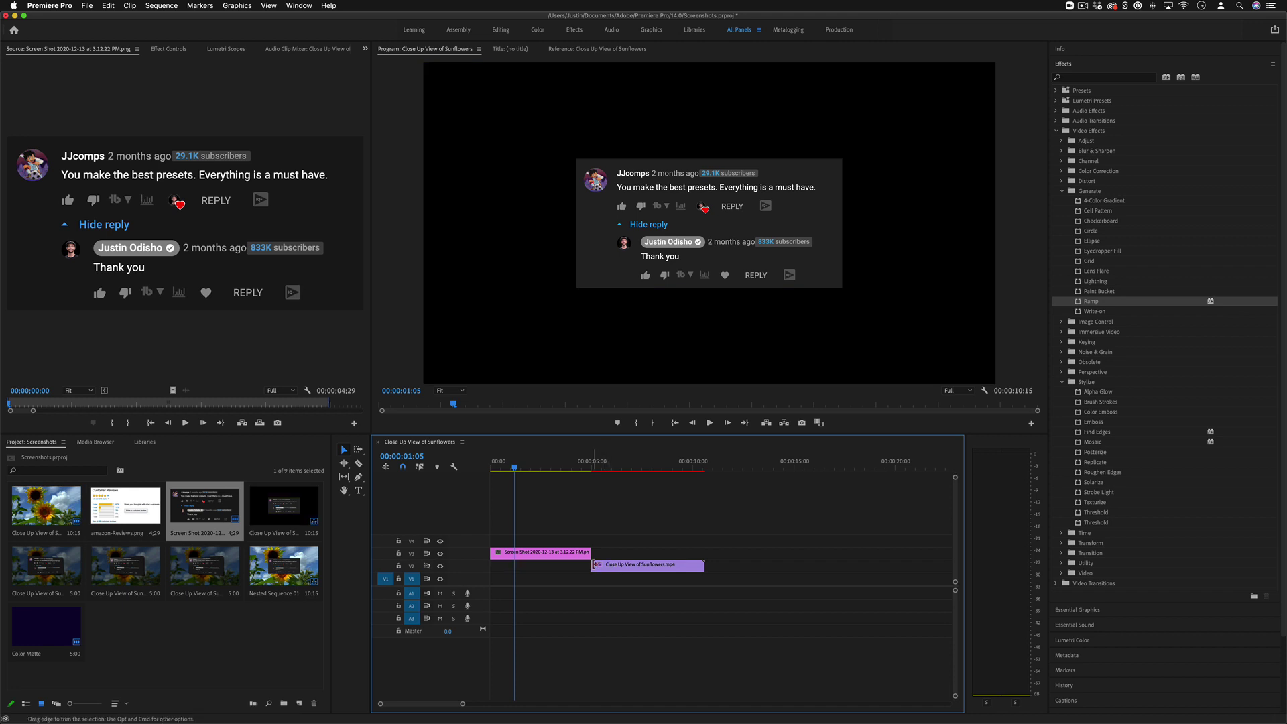
pyautogui.moveTo(593, 566); pyautogui.dragTo(491, 567)
pyautogui.click(569, 566)
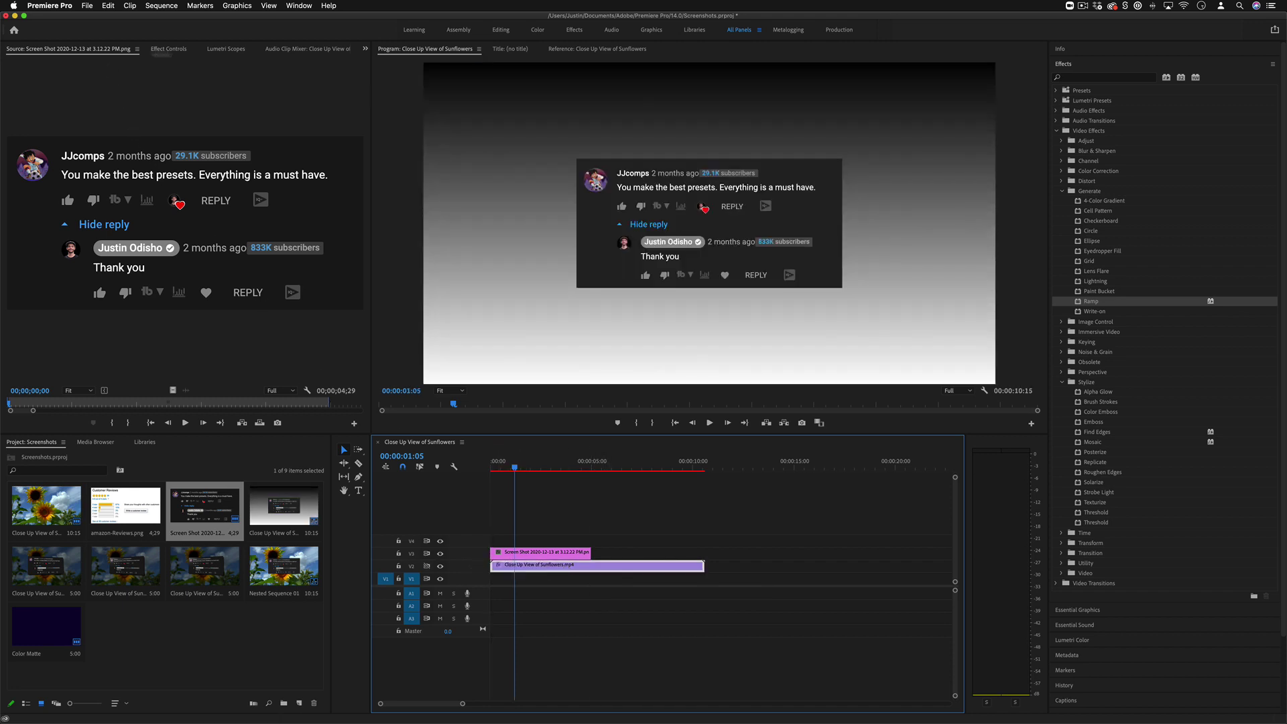
# Remove the Ramp effect from the sunflower clip.
pyautogui.click(168, 49)
pyautogui.click(59, 228)
pyautogui.press('Delete')
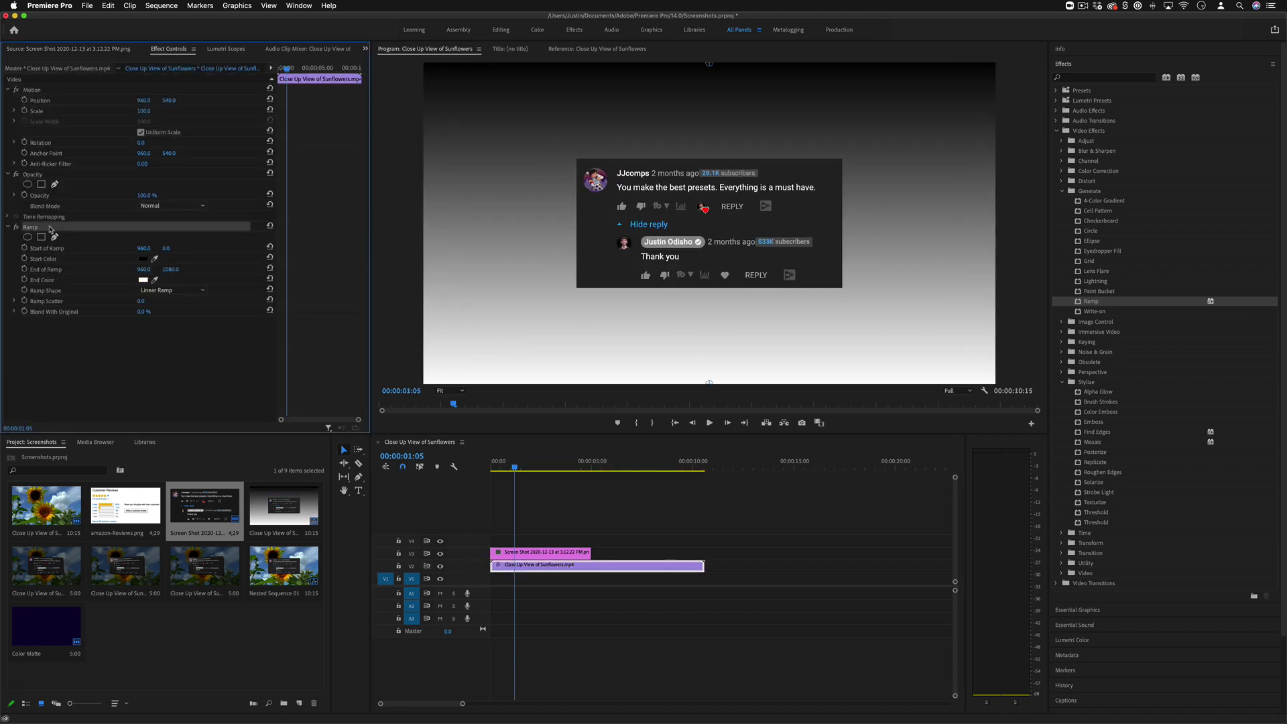
pyautogui.press('Delete')
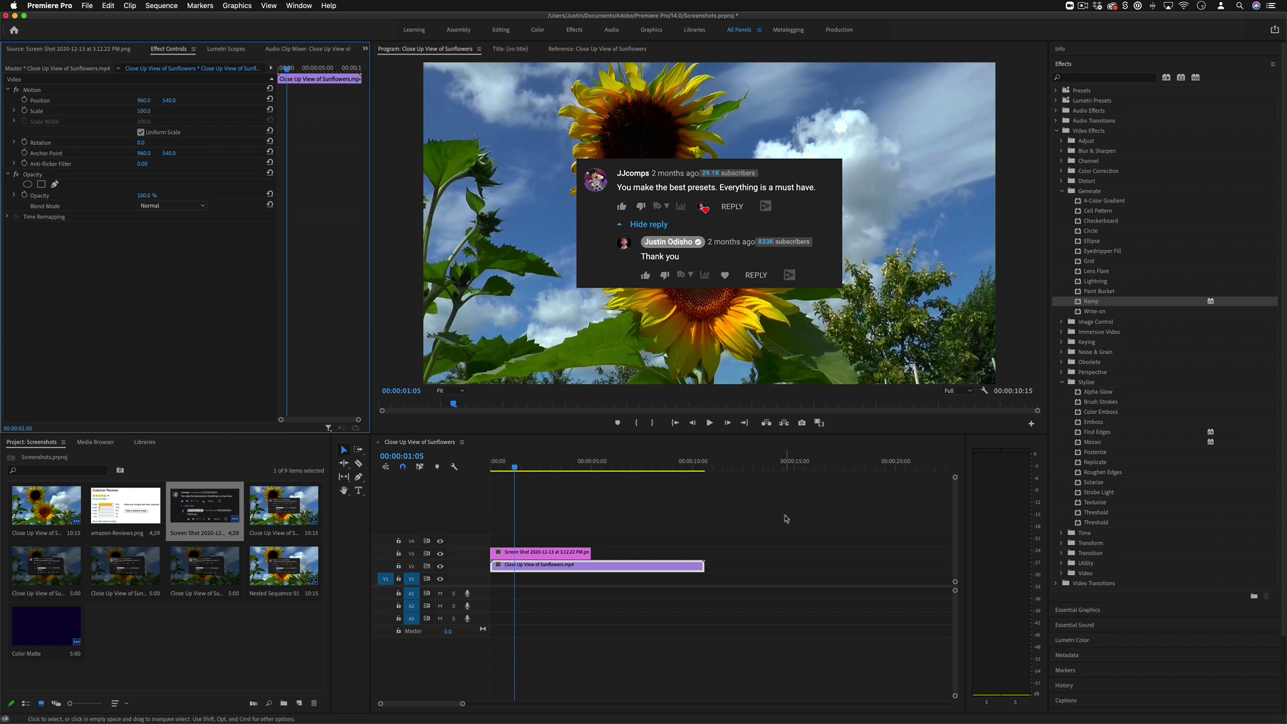
# Find the Gaussian Blur video effect and apply it to the sunflower clip beneath the screenshot.
pyautogui.click(565, 554)
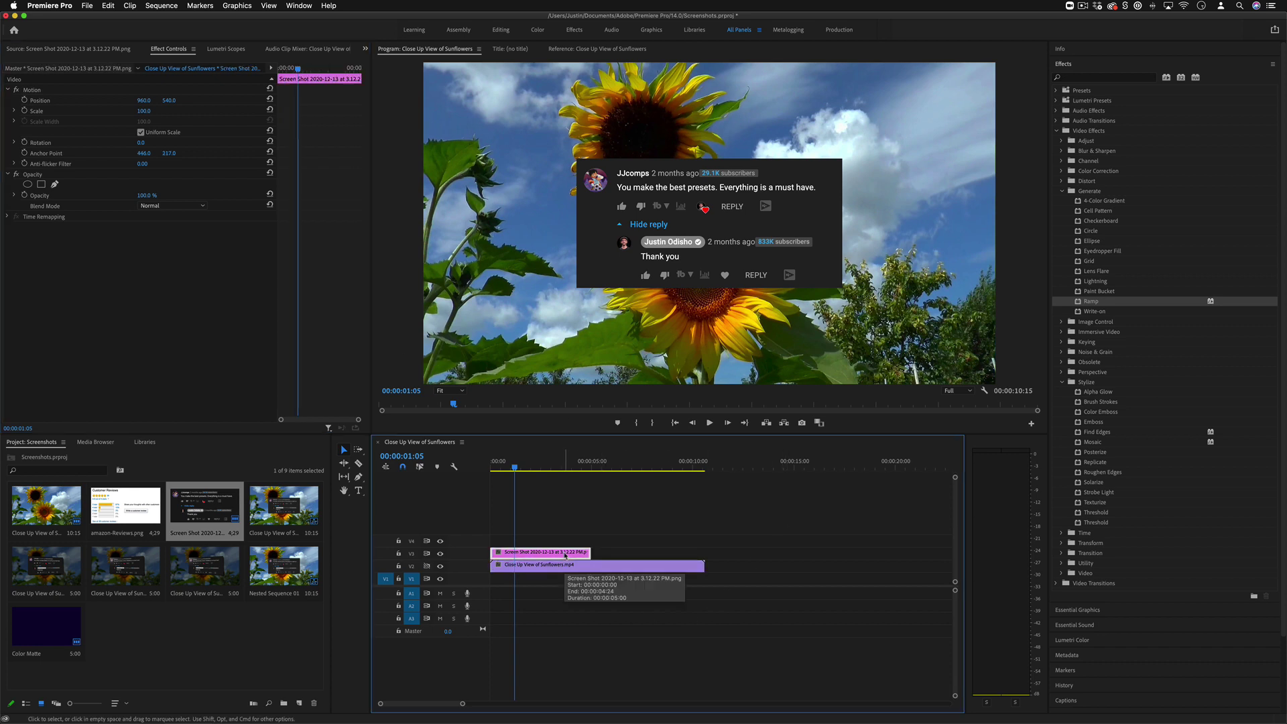
pyautogui.press('Right')
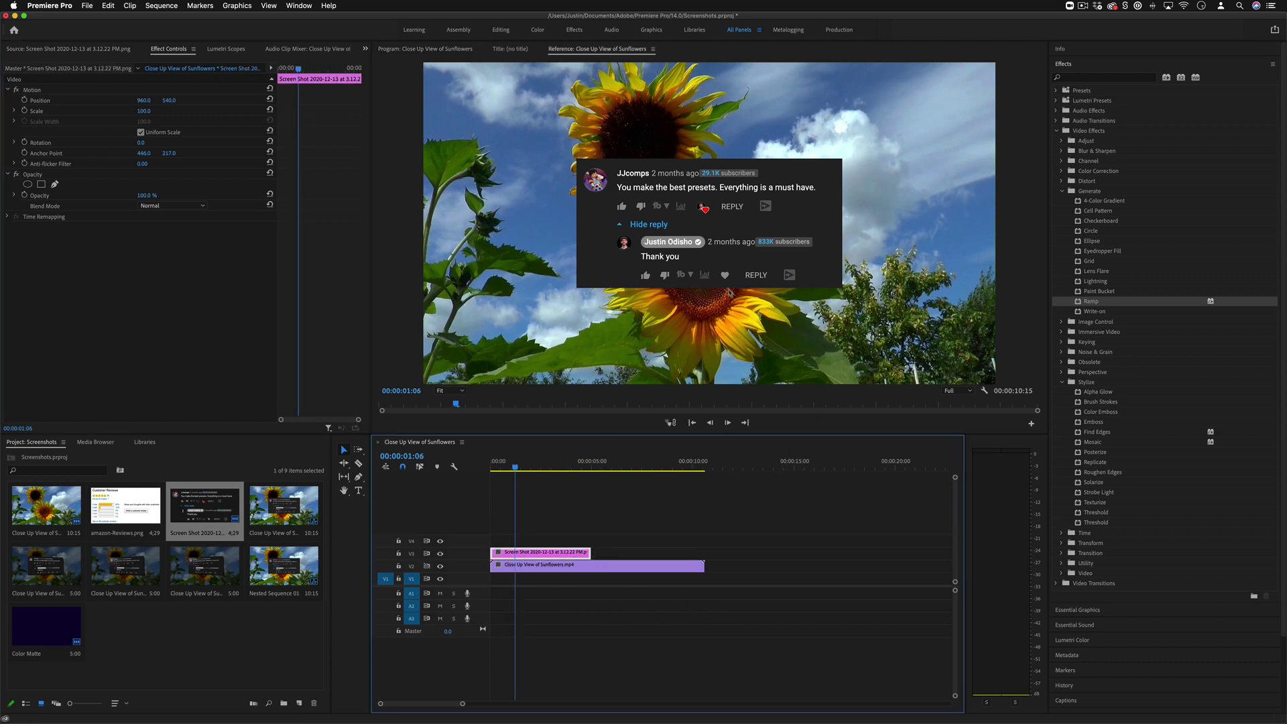
pyautogui.click(667, 567)
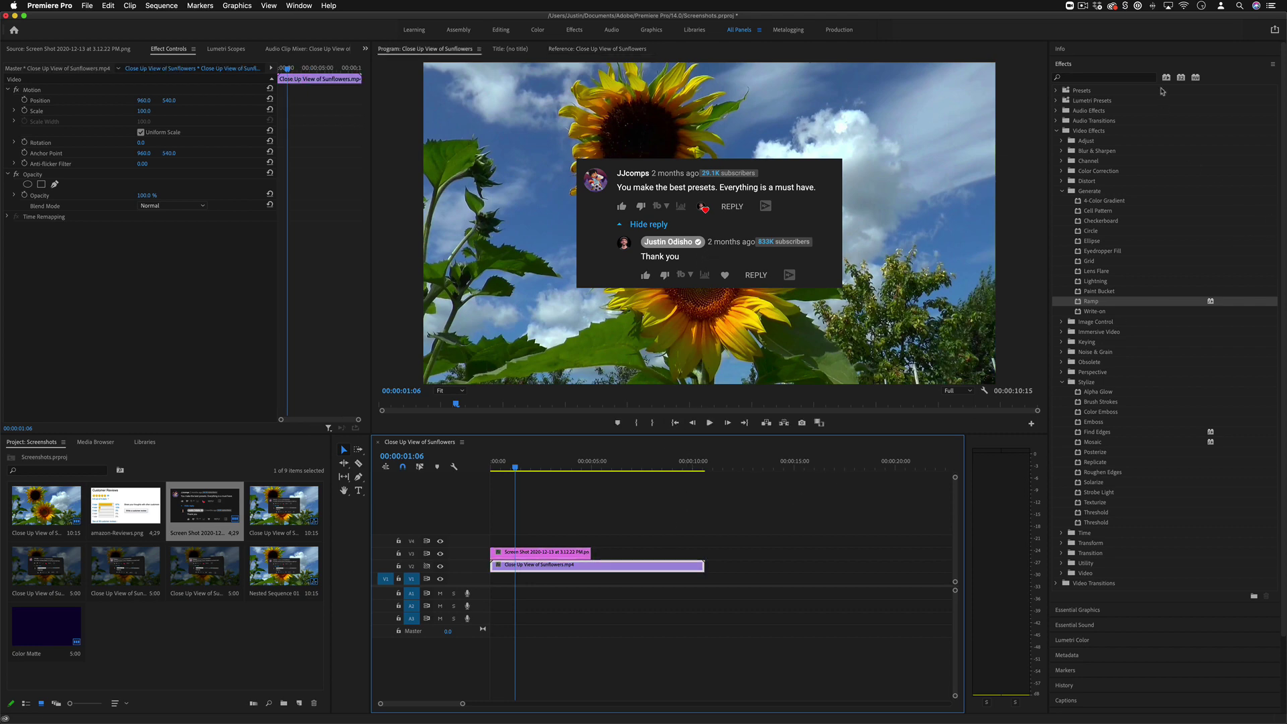
pyautogui.click(1133, 78)
pyautogui.write('gaussian')
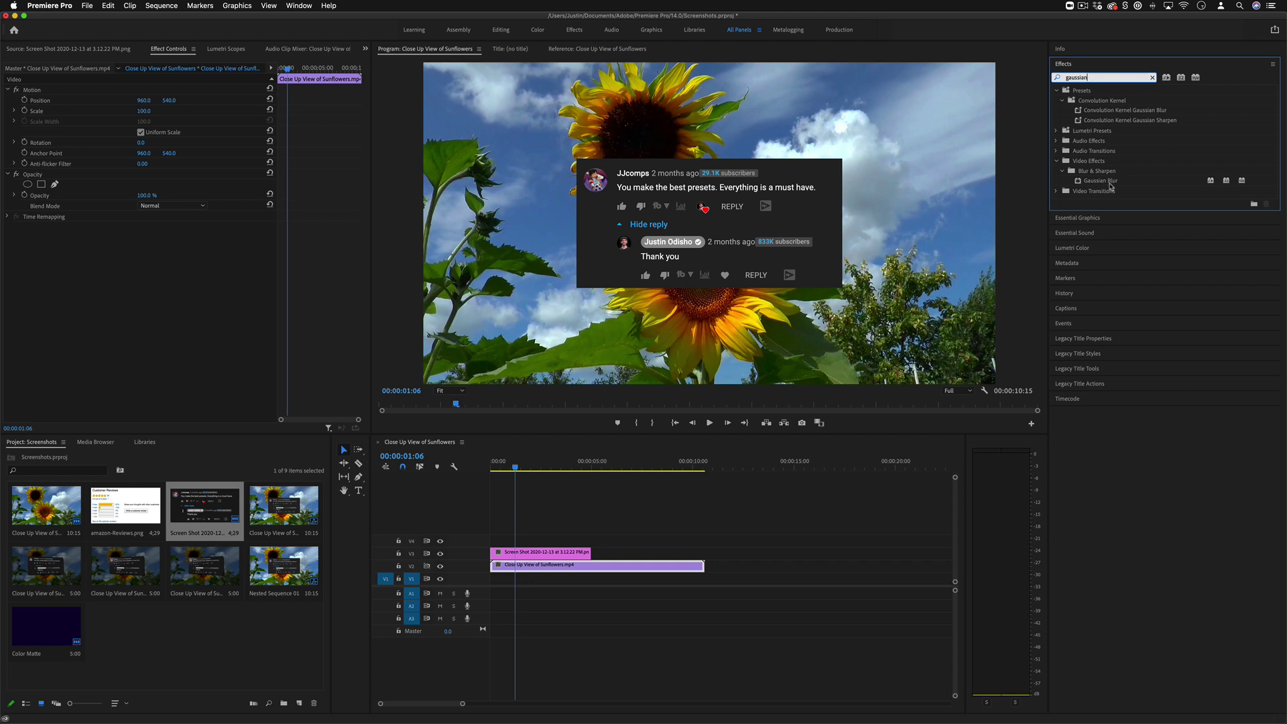
pyautogui.moveTo(1111, 185); pyautogui.dragTo(606, 568)
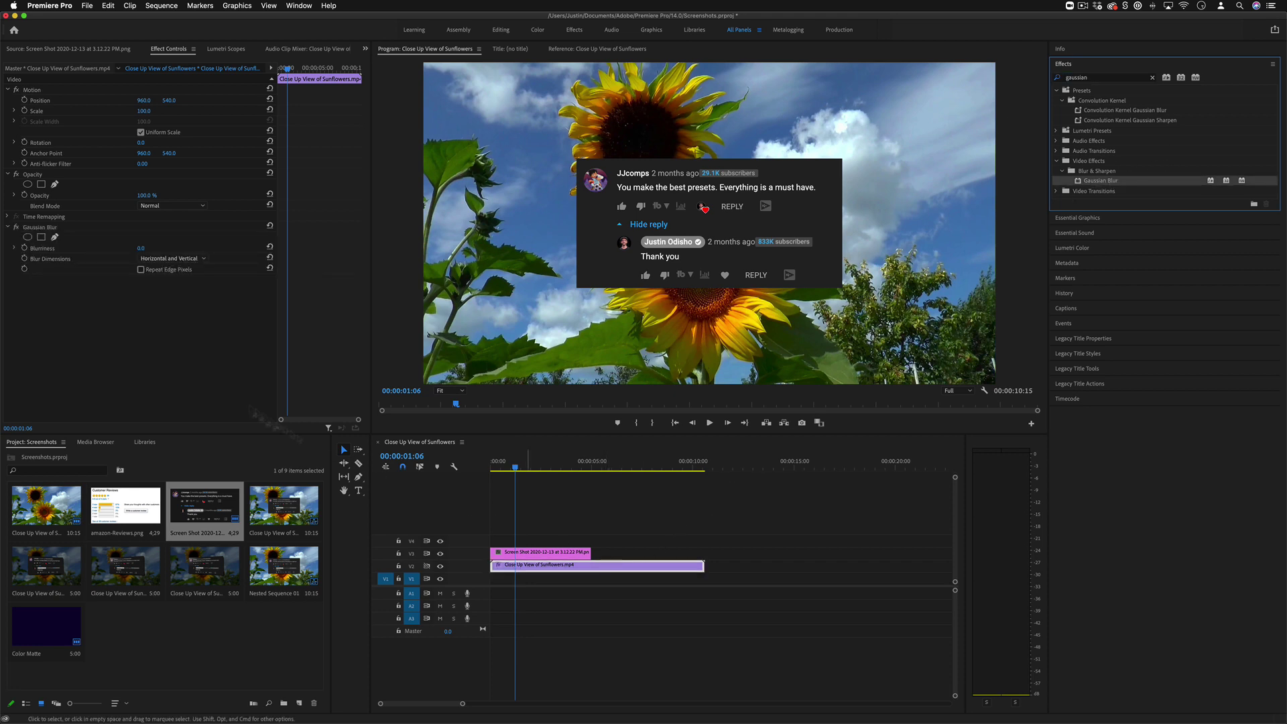
# Set the Gaussian Blur's Blurriness to about 89, trying Repeat Edge Pixels and leaving it off.
pyautogui.click(169, 59)
pyautogui.click(75, 232)
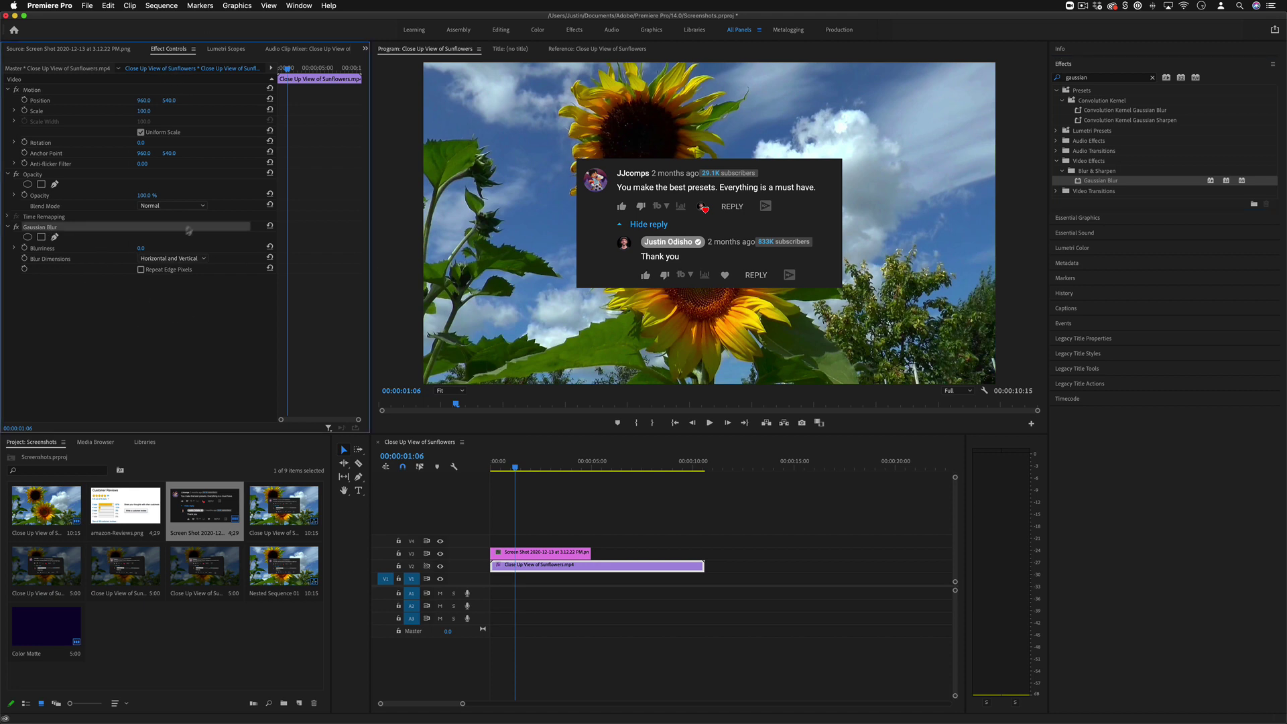
pyautogui.click(142, 249)
pyautogui.write('52')
pyautogui.press('Return')
pyautogui.moveTo(143, 248)
pyautogui.mouseDown()
pyautogui.moveTo(114, 248)
pyautogui.moveTo(191, 248)
pyautogui.moveTo(161, 247)
pyautogui.mouseUp()
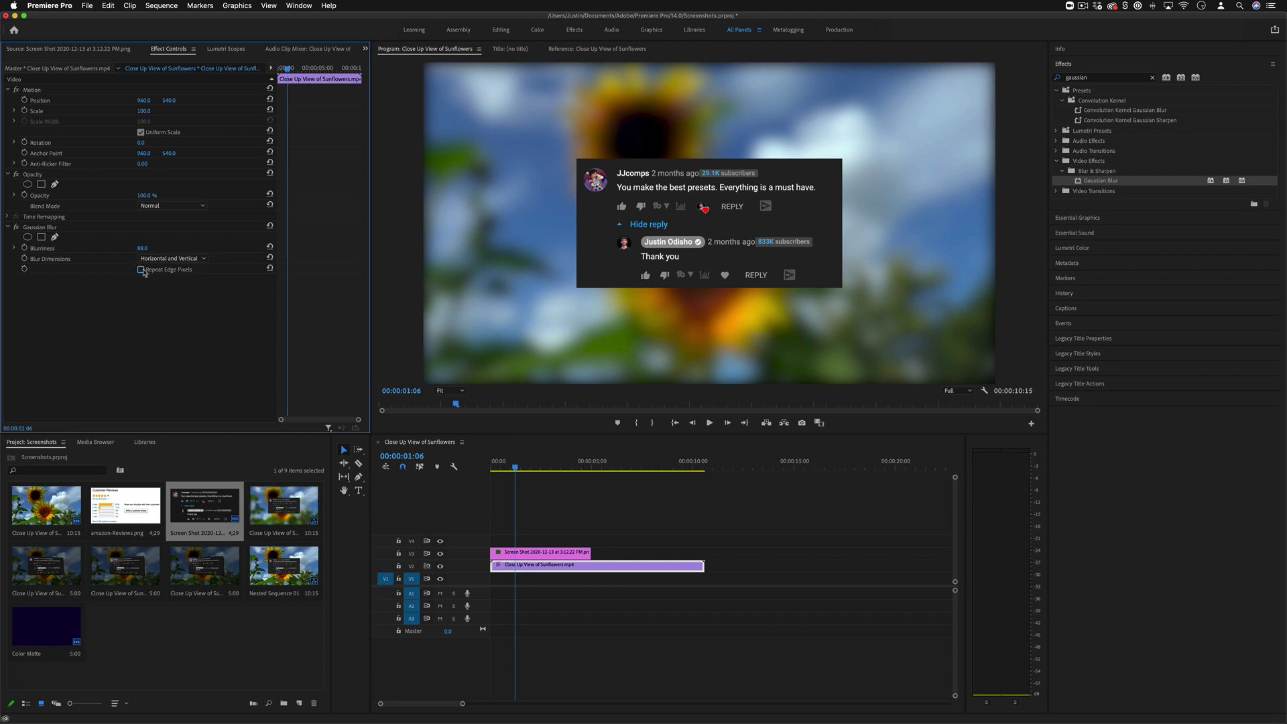
pyautogui.click(141, 270)
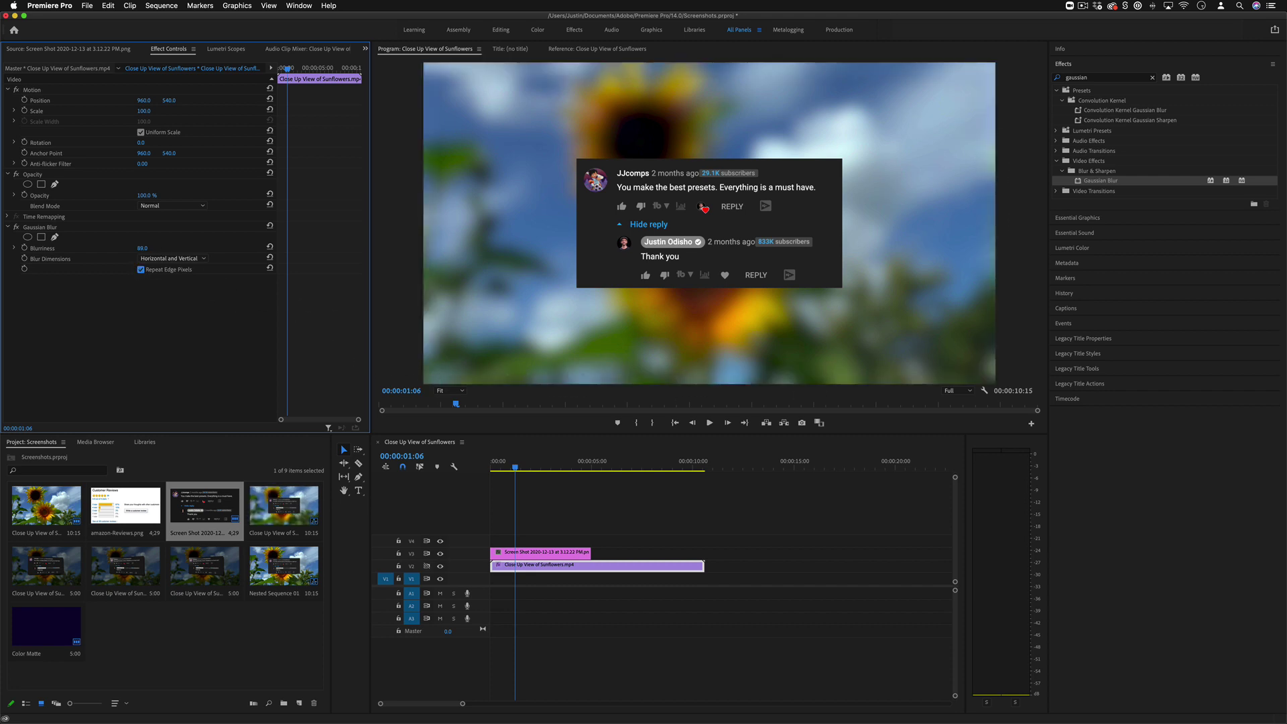
pyautogui.click(172, 273)
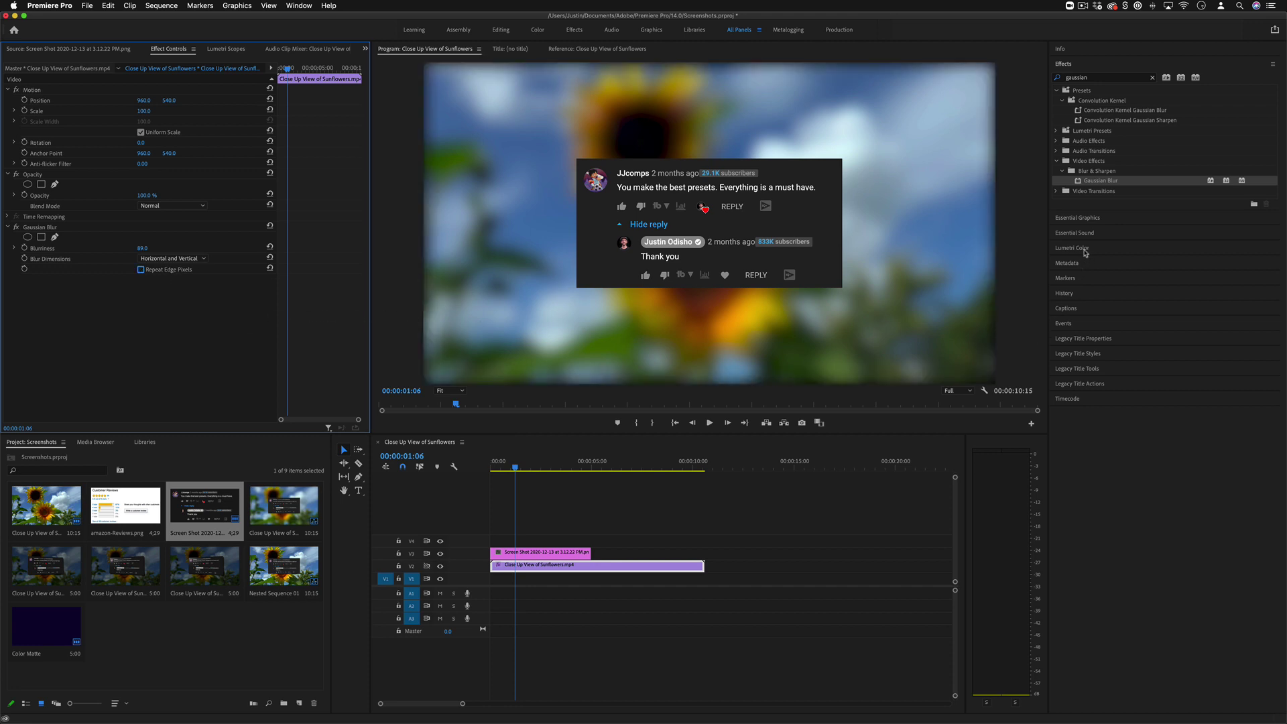
# Give the sunflower clip a Lumetri Color vignette with Amount -3.0 and an adjusted Midpoint, and lower its Saturation to about 83.
pyautogui.click(1085, 249)
pyautogui.click(1070, 200)
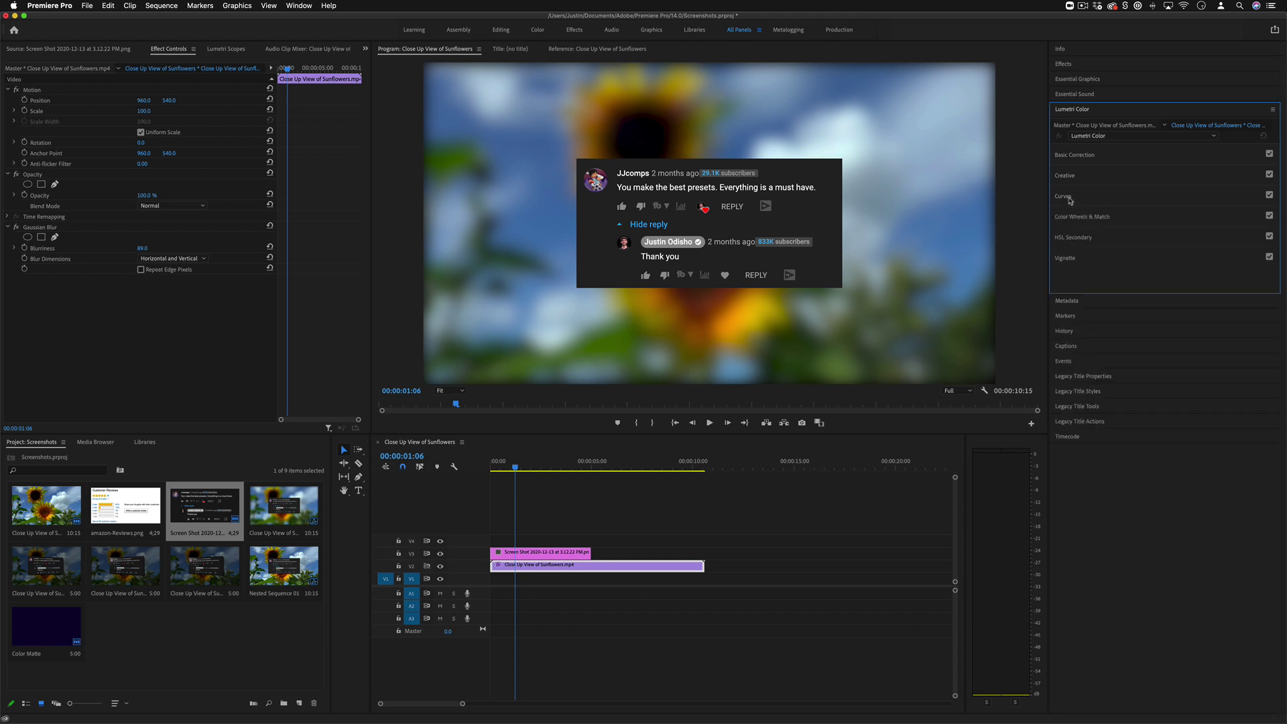
pyautogui.click(1072, 258)
pyautogui.moveTo(1179, 274); pyautogui.dragTo(1014, 286)
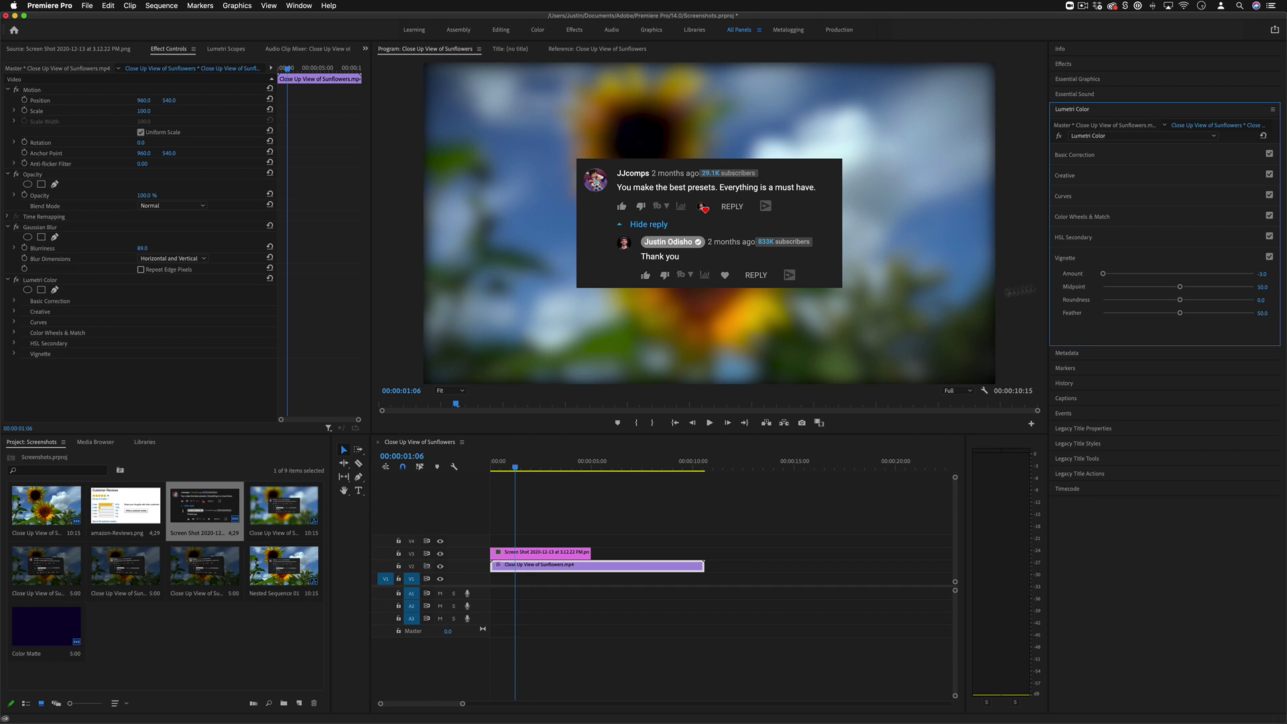
pyautogui.moveTo(1151, 288)
pyautogui.mouseDown()
pyautogui.moveTo(1127, 289)
pyautogui.moveTo(1165, 287)
pyautogui.mouseUp()
pyautogui.click(1088, 156)
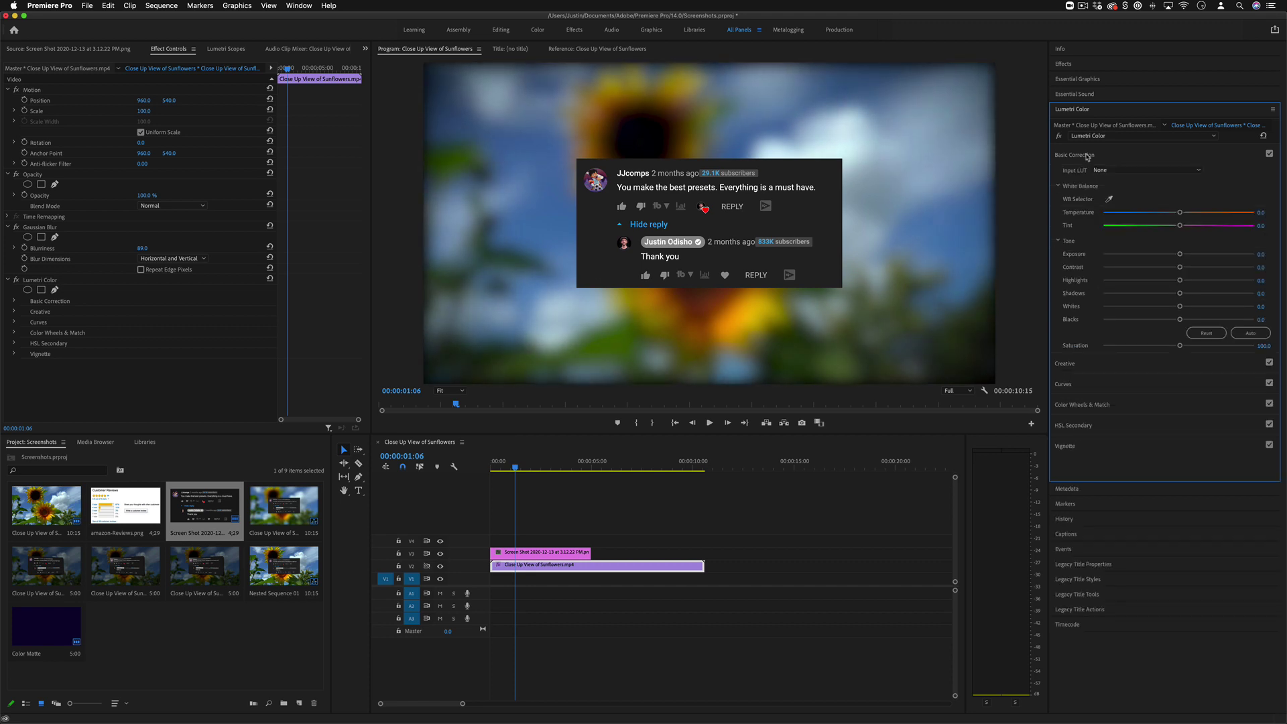
pyautogui.moveTo(1170, 347)
pyautogui.mouseDown()
pyautogui.moveTo(1072, 350)
pyautogui.moveTo(1216, 350)
pyautogui.moveTo(1168, 348)
pyautogui.mouseUp()
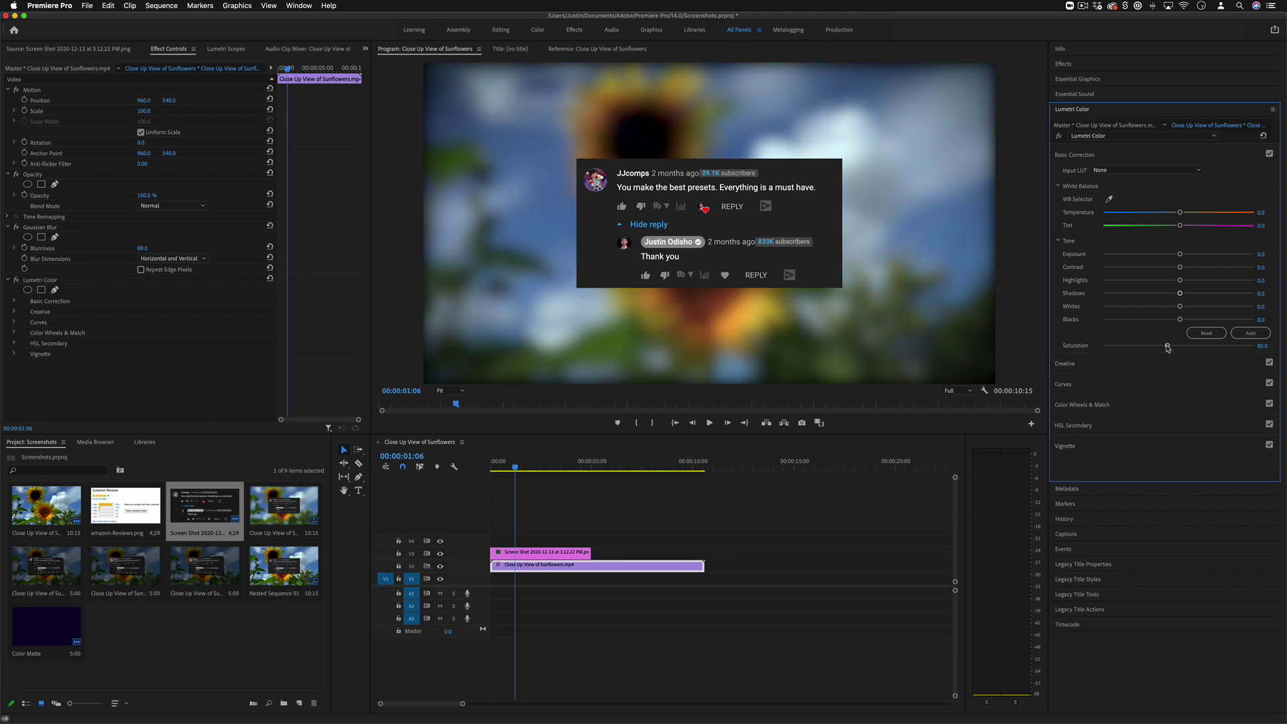
# Try a Lumetri Exposure of about -3.0 on the sunflower clip, and reset its Exposure and Saturation to their defaults.
pyautogui.moveTo(1171, 257); pyautogui.dragTo(1135, 256)
pyautogui.doubleClick(1182, 255)
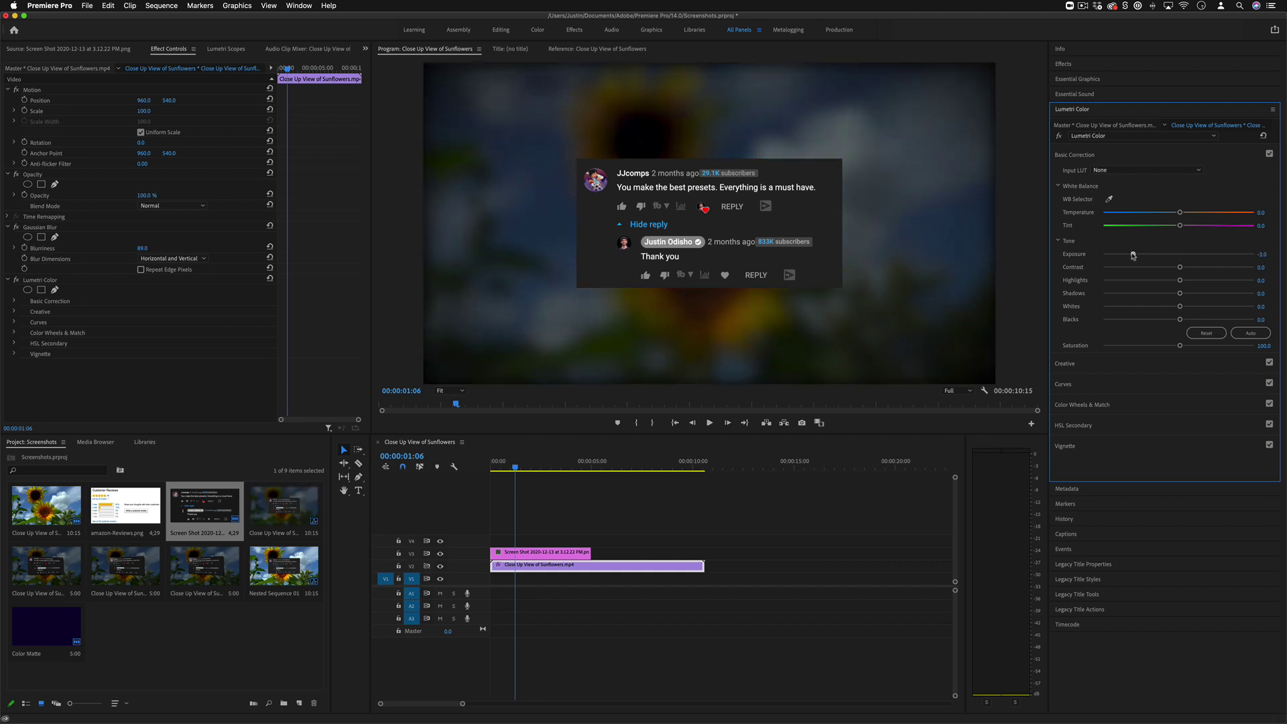
pyautogui.doubleClick(1133, 256)
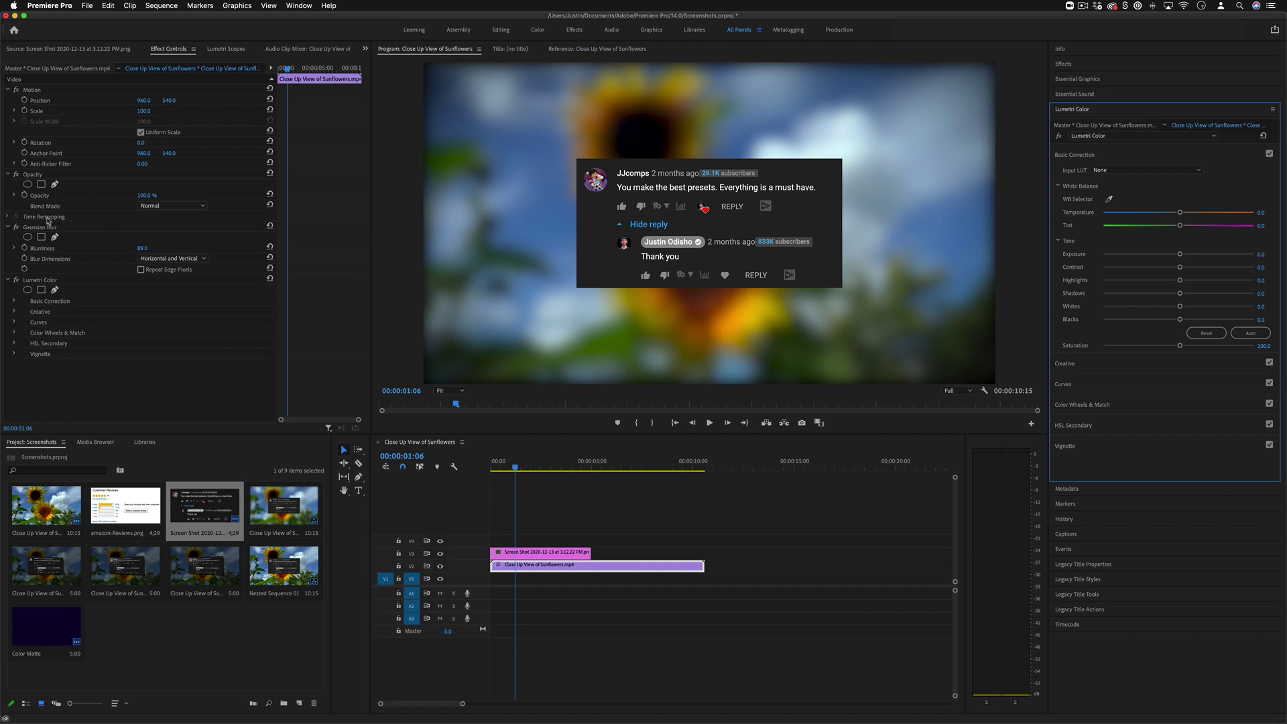
# Darken the sunflower clip by lowering its Opacity to about 41%.
pyautogui.click(34, 176)
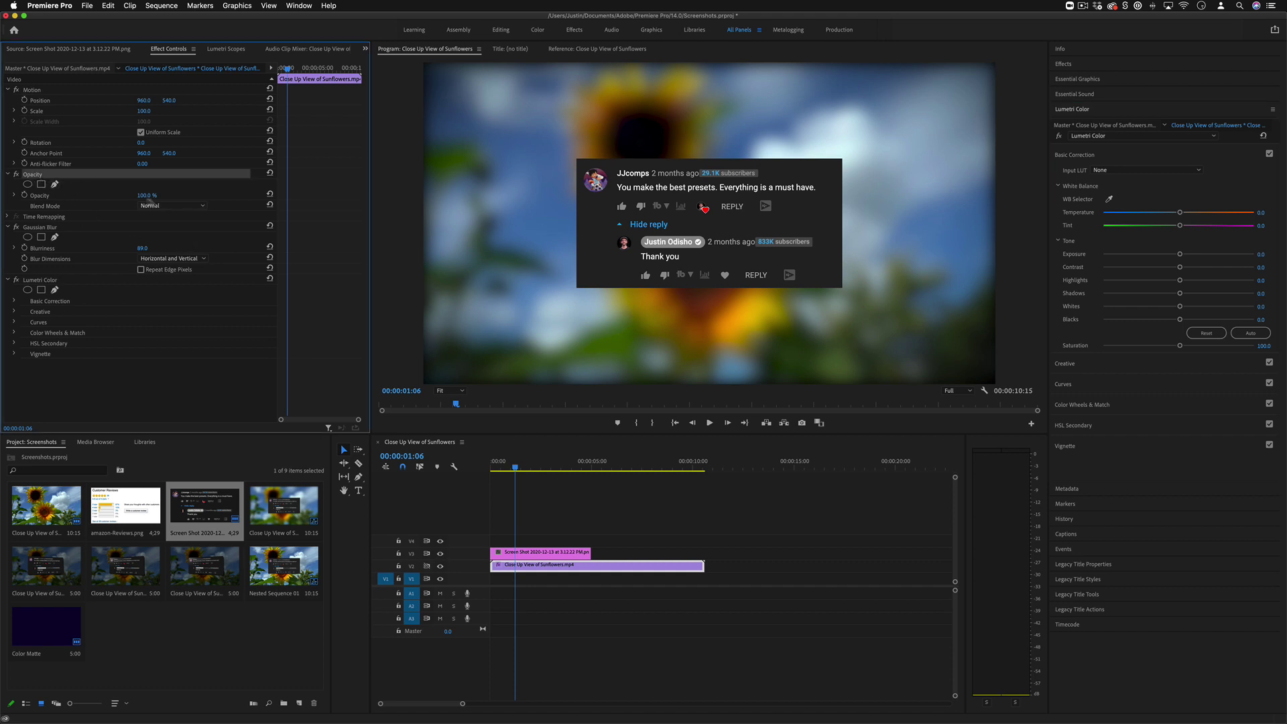
pyautogui.moveTo(144, 196); pyautogui.dragTo(106, 196)
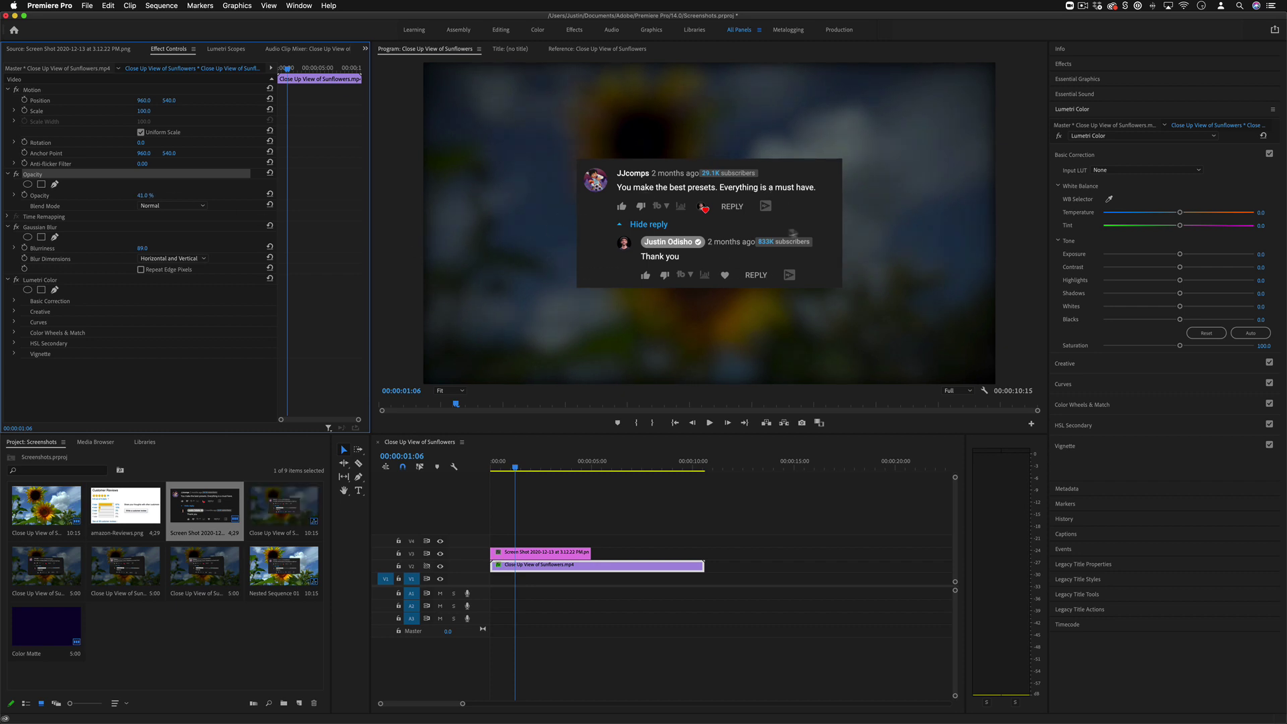
# Find the Drop Shadow effect among the Perspective video effects and apply it to the screenshot clip.
pyautogui.click(580, 554)
pyautogui.click(1098, 65)
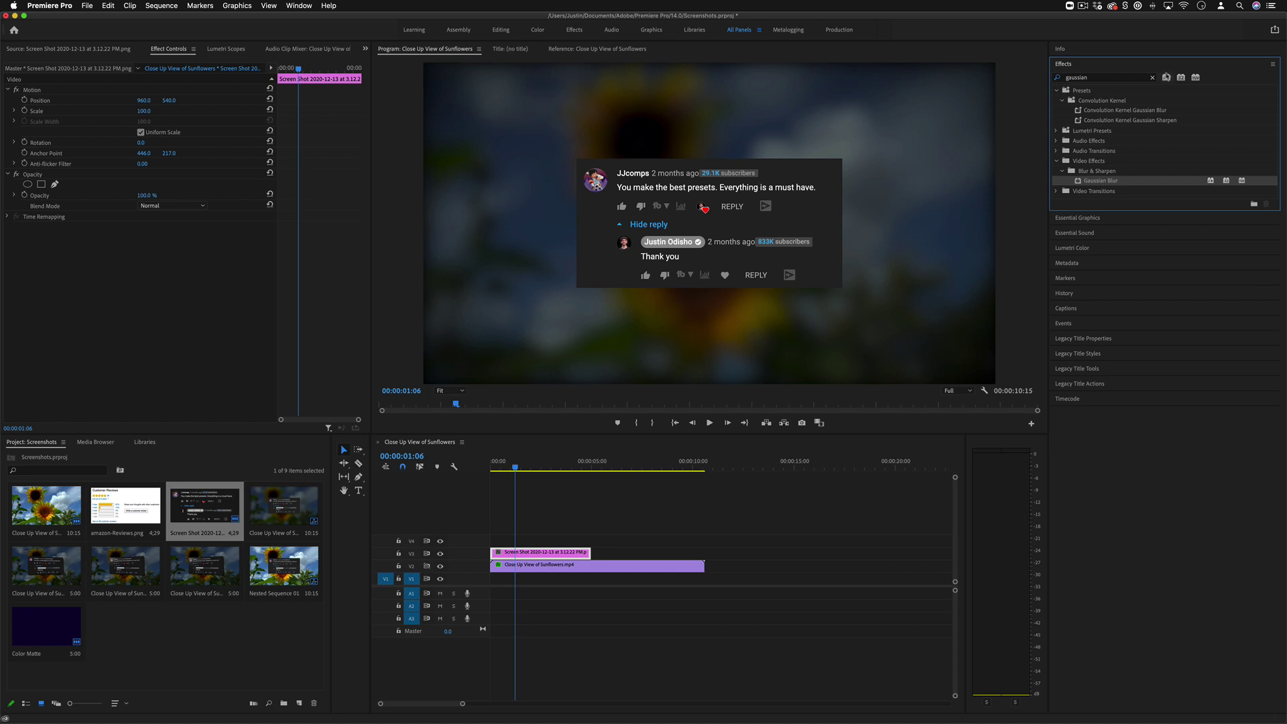
pyautogui.click(1153, 78)
pyautogui.click(1057, 131)
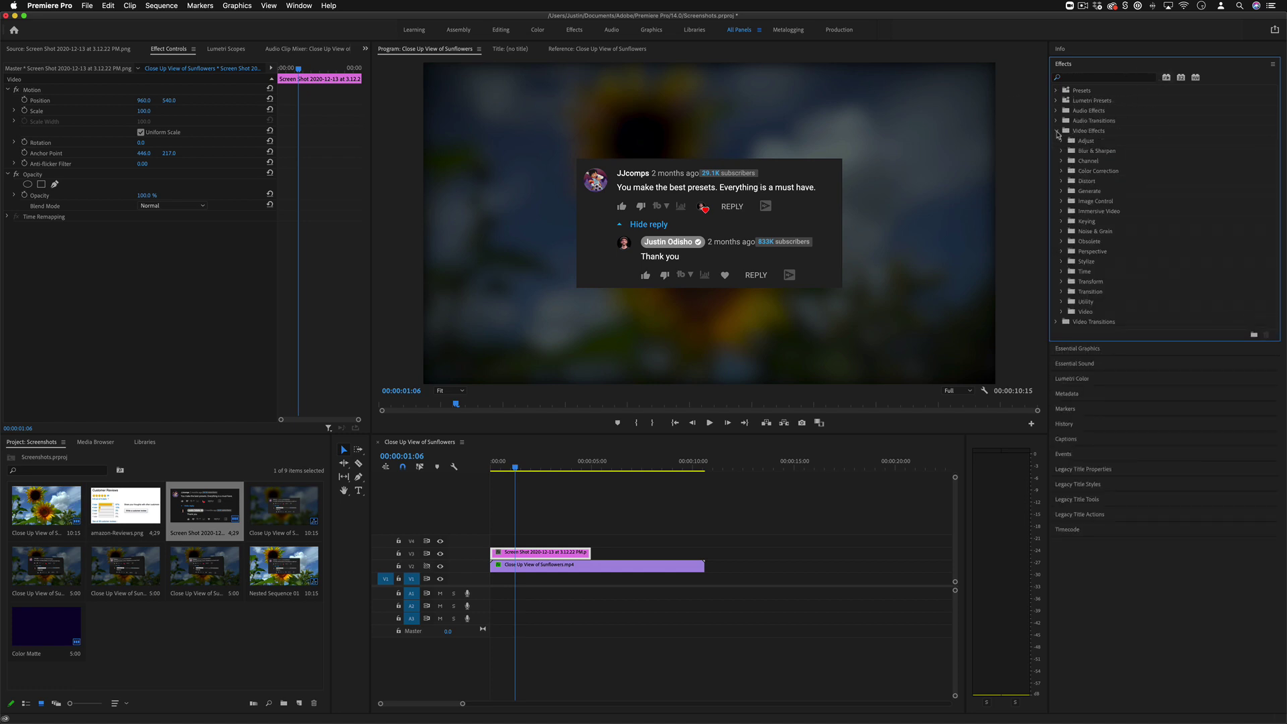
pyautogui.click(1062, 252)
pyautogui.click(1110, 294)
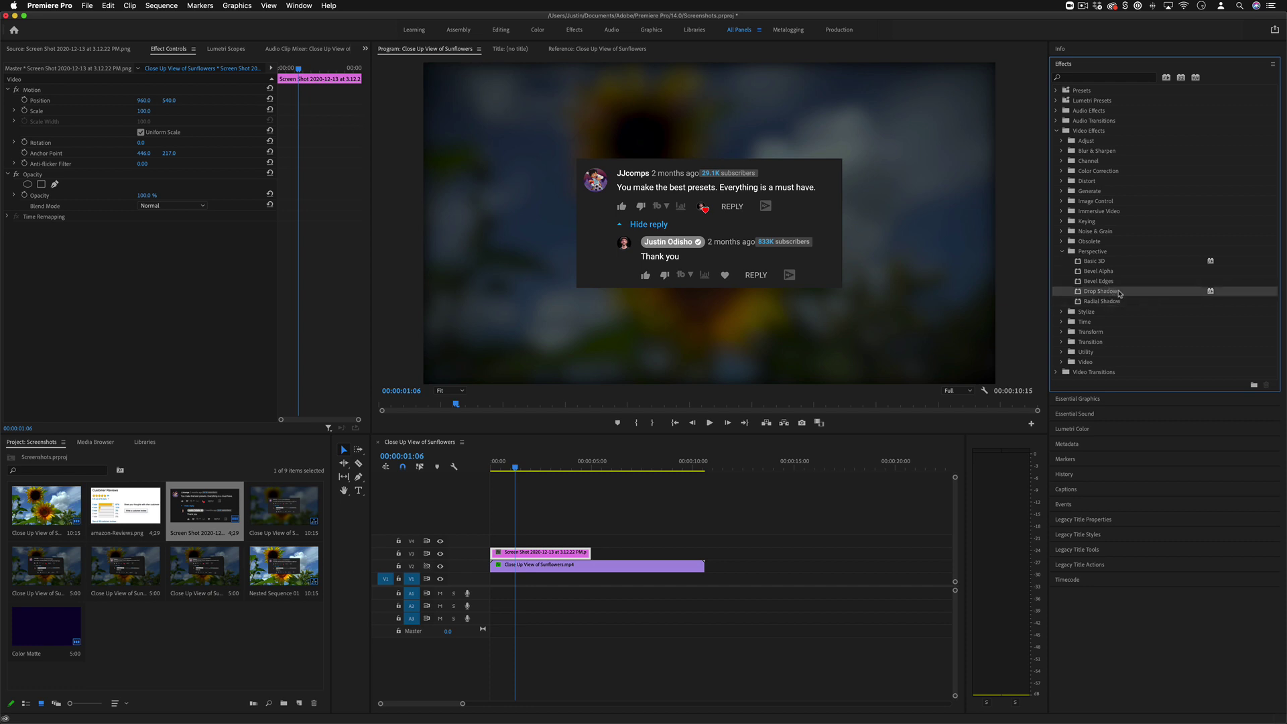
pyautogui.moveTo(1117, 294); pyautogui.dragTo(563, 554)
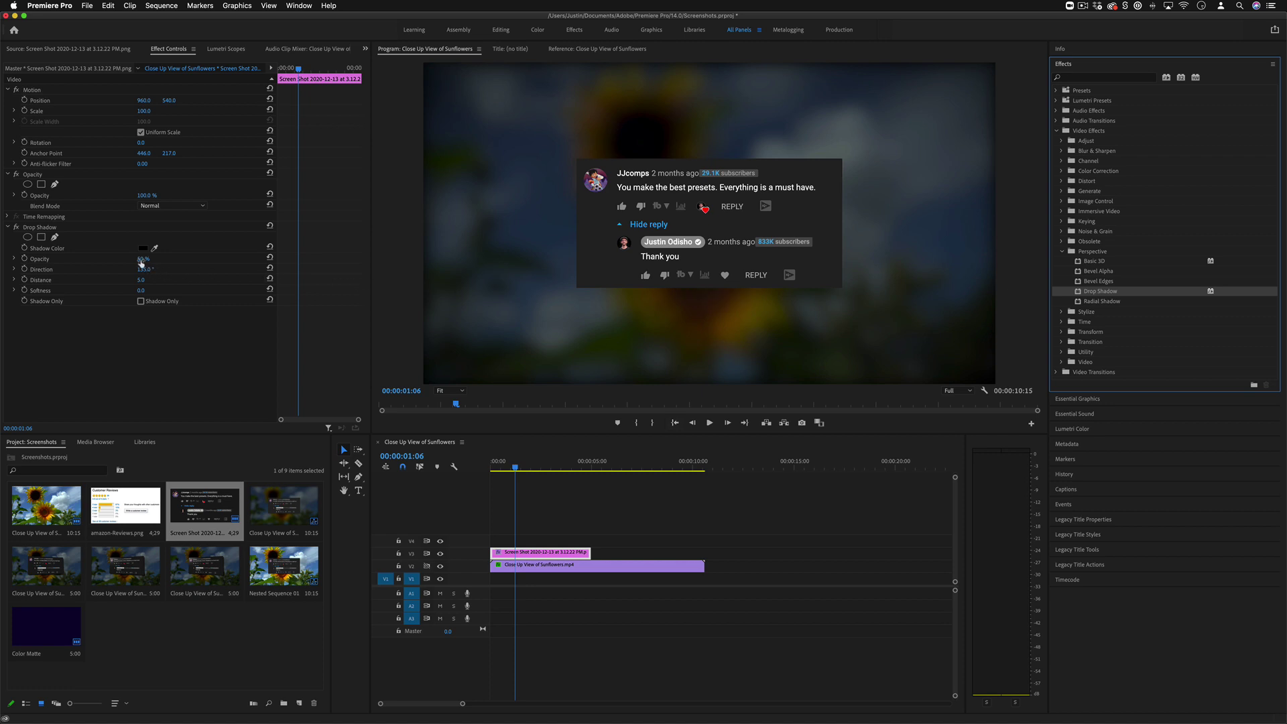
# Adjust the drop shadow's Opacity, Distance and Softness, and set its Direction to about 198°.
pyautogui.moveTo(143, 259); pyautogui.dragTo(176, 259)
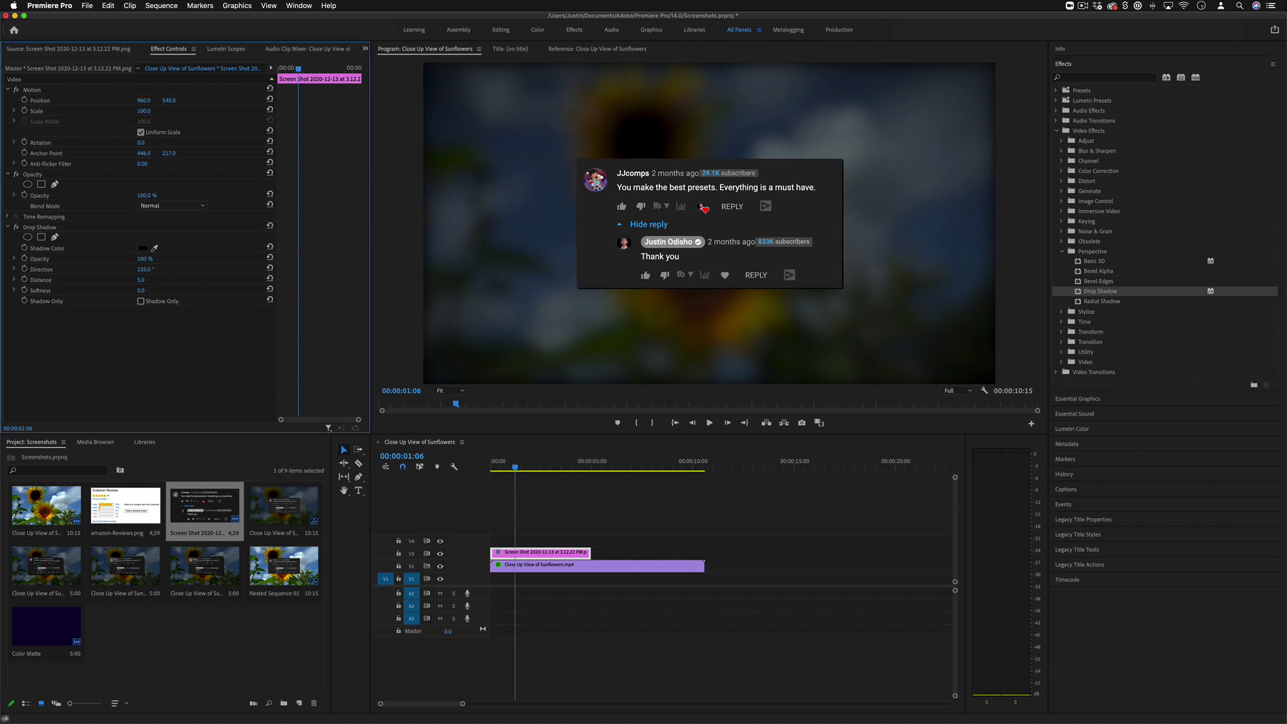
pyautogui.click(148, 272)
pyautogui.press('Return')
pyautogui.moveTo(143, 269)
pyautogui.mouseDown()
pyautogui.moveTo(342, 280)
pyautogui.moveTo(157, 279)
pyautogui.moveTo(182, 290)
pyautogui.moveTo(136, 259)
pyautogui.mouseUp()
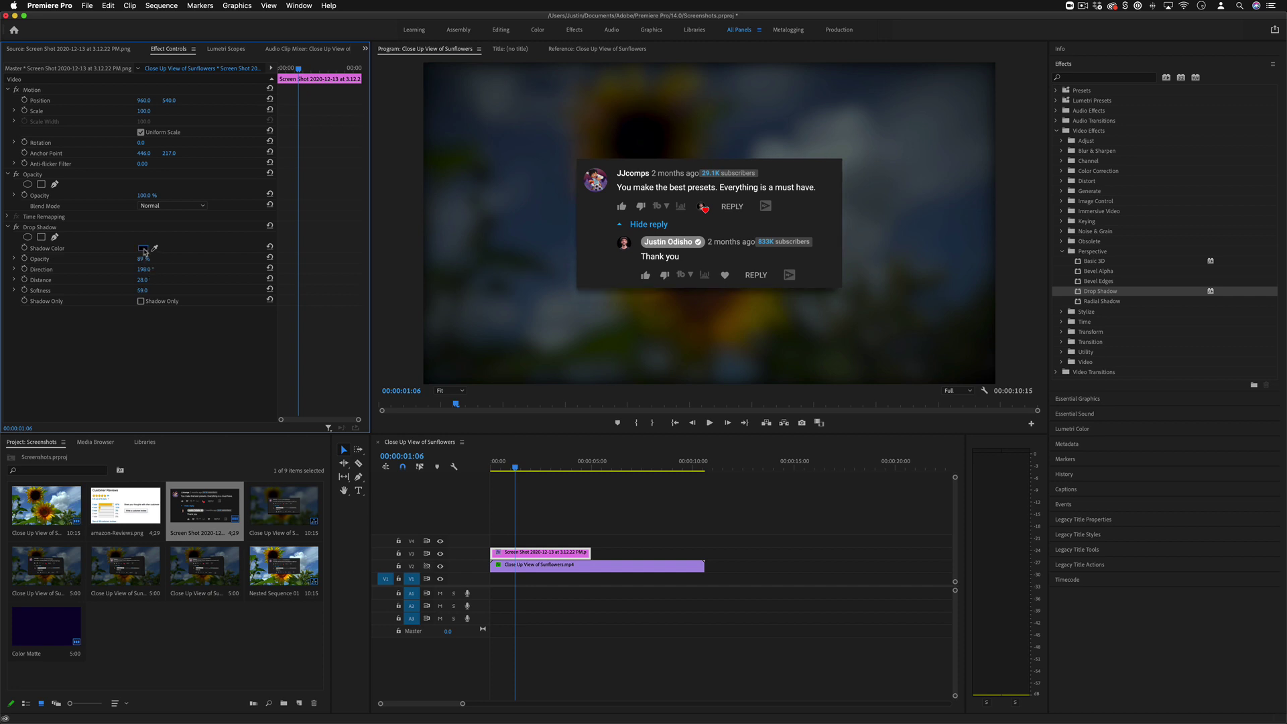
# Change the shadow colour to yellow (FFF700) and shape it into a glow with Opacity about 66%, Distance 0 and Softness about 111.
pyautogui.click(144, 252)
pyautogui.moveTo(494, 403); pyautogui.dragTo(530, 485)
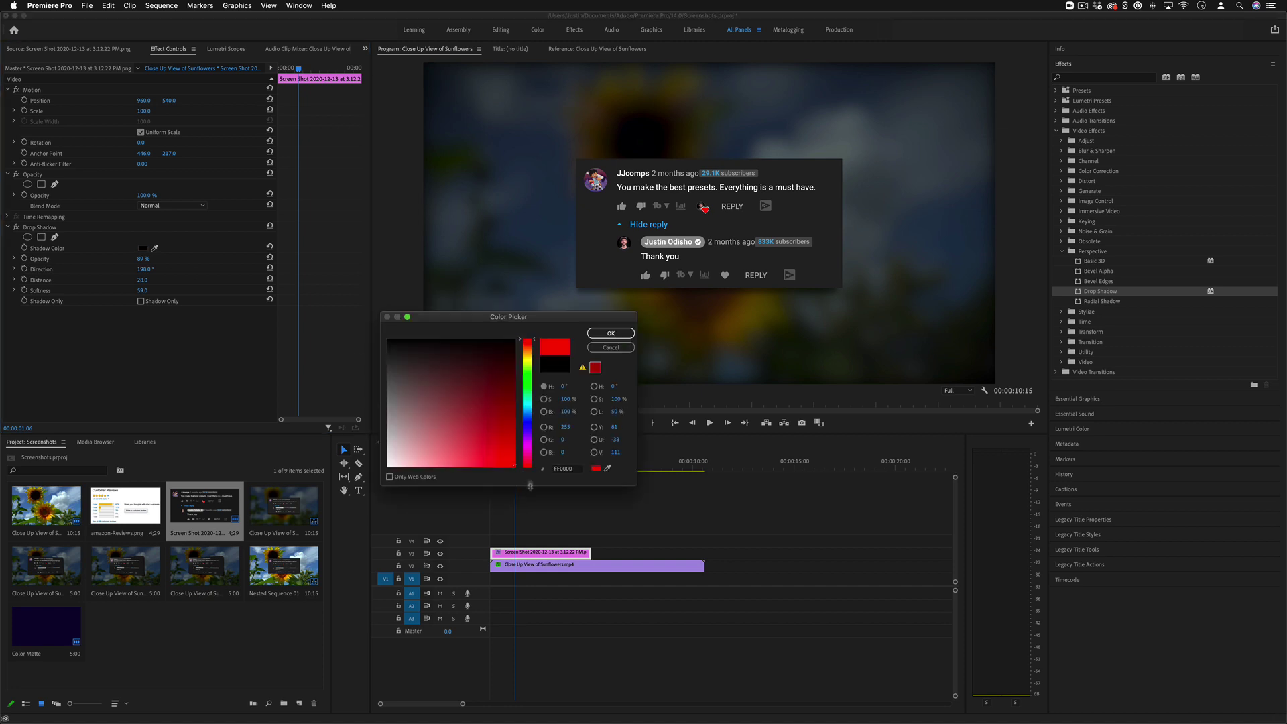
pyautogui.moveTo(526, 379); pyautogui.dragTo(527, 362)
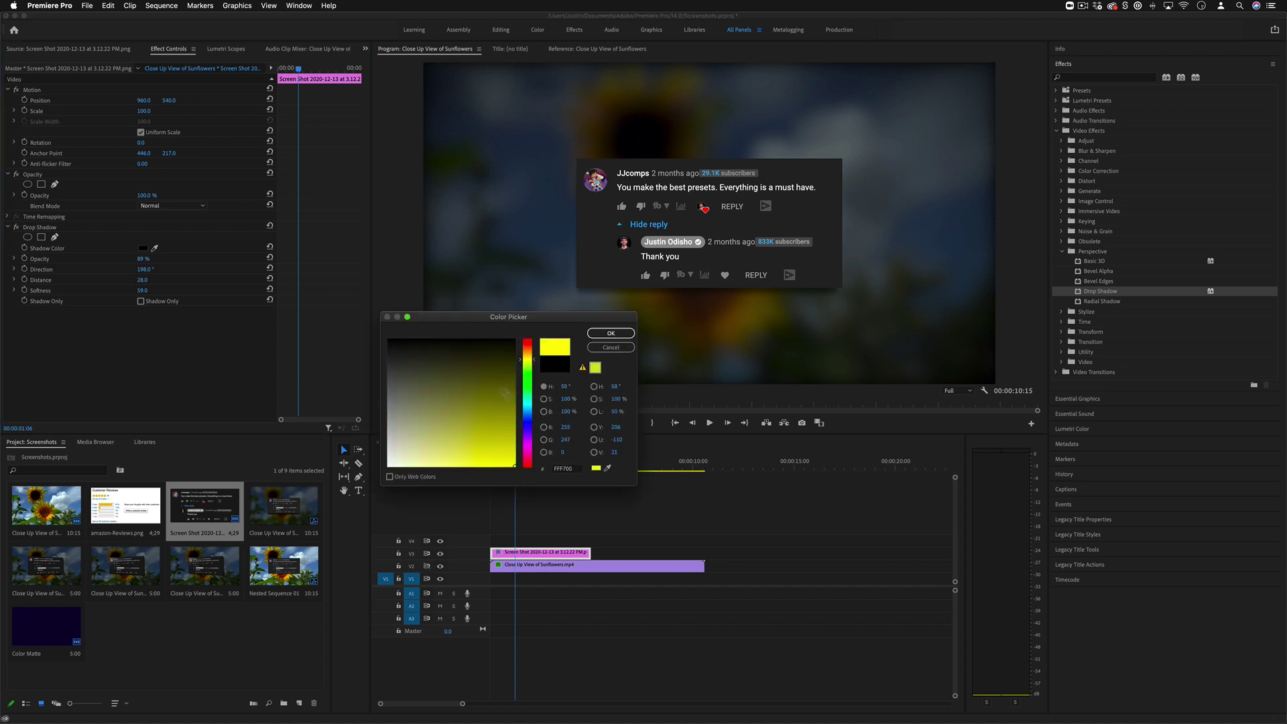
pyautogui.click(600, 332)
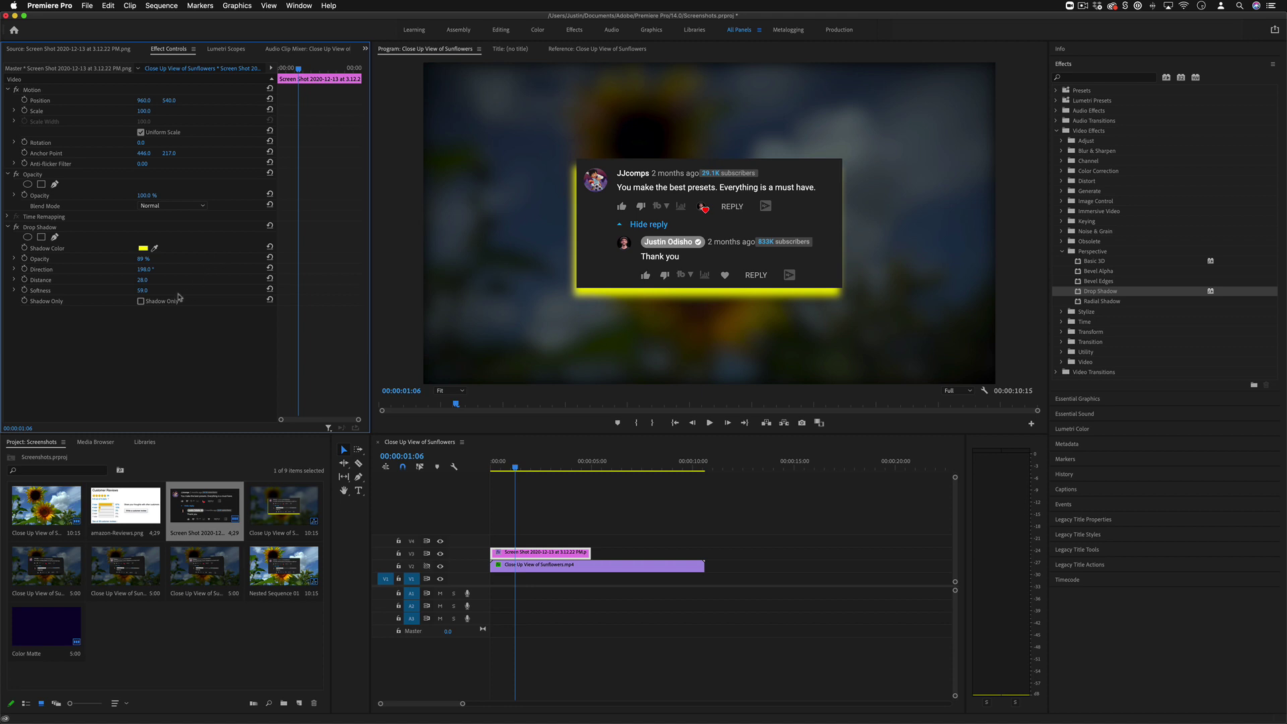
pyautogui.moveTo(143, 258); pyautogui.dragTo(163, 291)
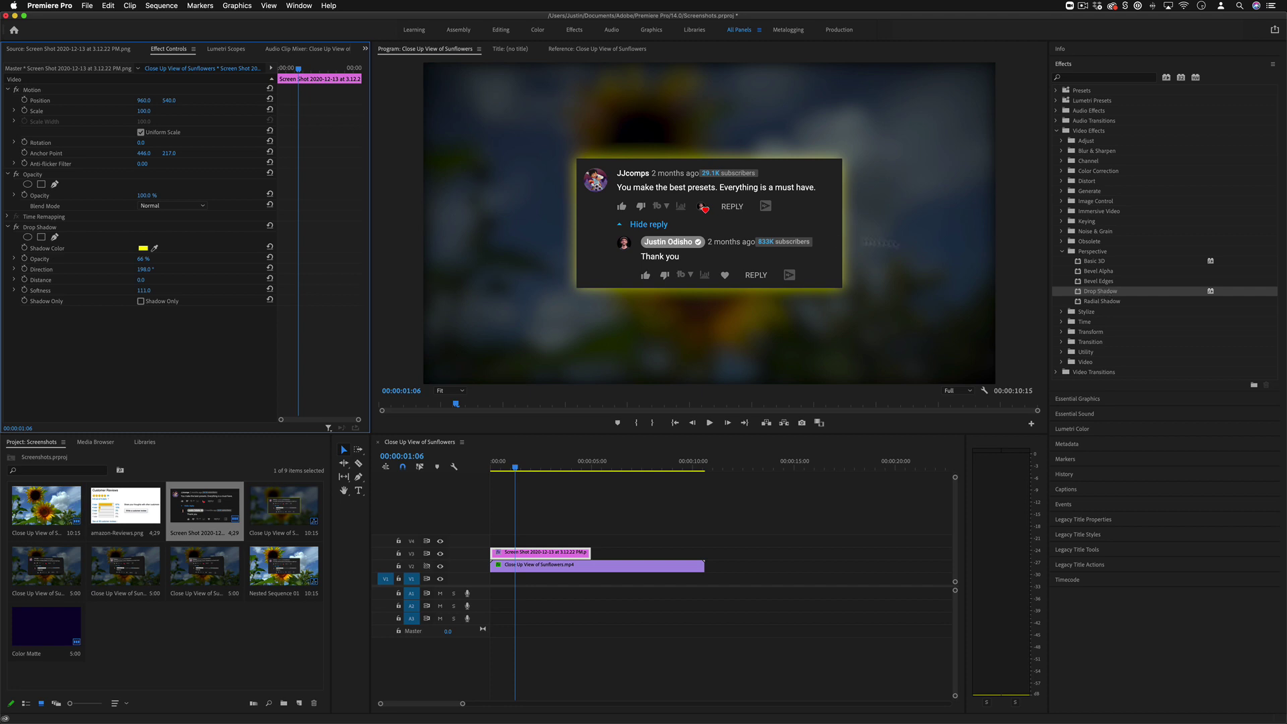
# Apply the Basic 3D effect to the screenshot clip with Swivel 14°, Distance to Image -5 and Show Specular Highlight enabled.
pyautogui.click(1107, 262)
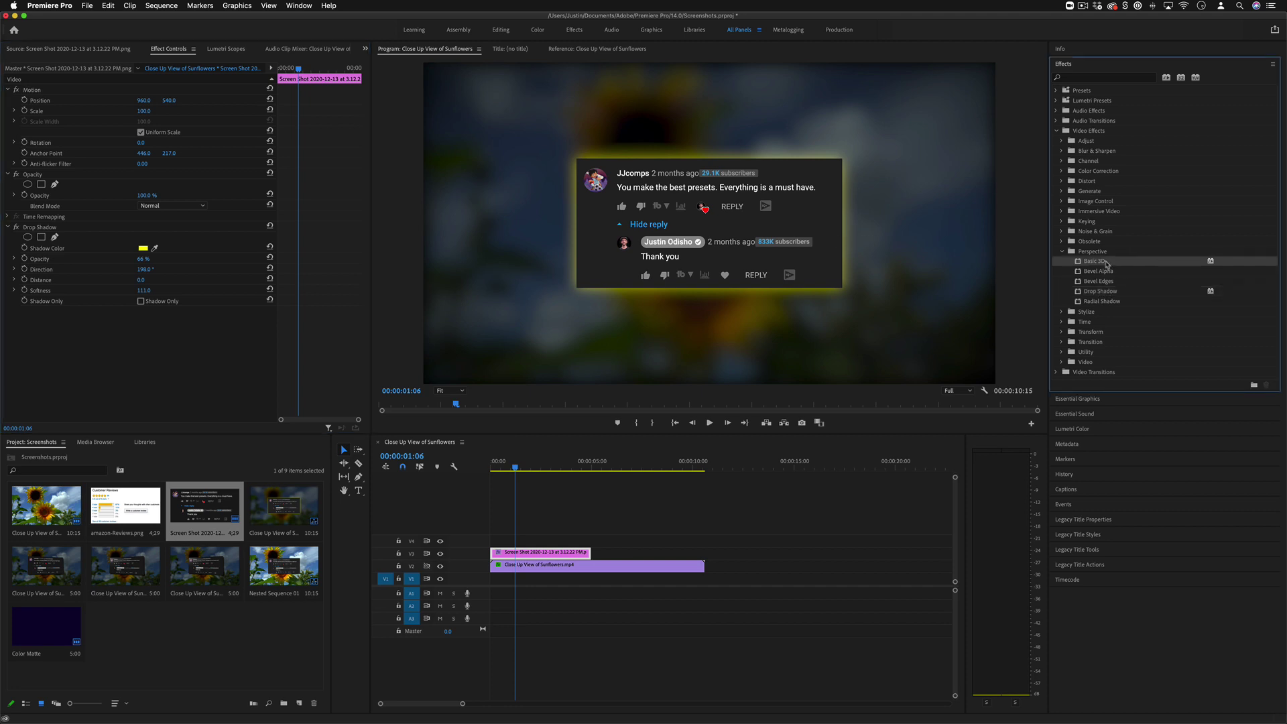
pyautogui.moveTo(1107, 262); pyautogui.dragTo(577, 554)
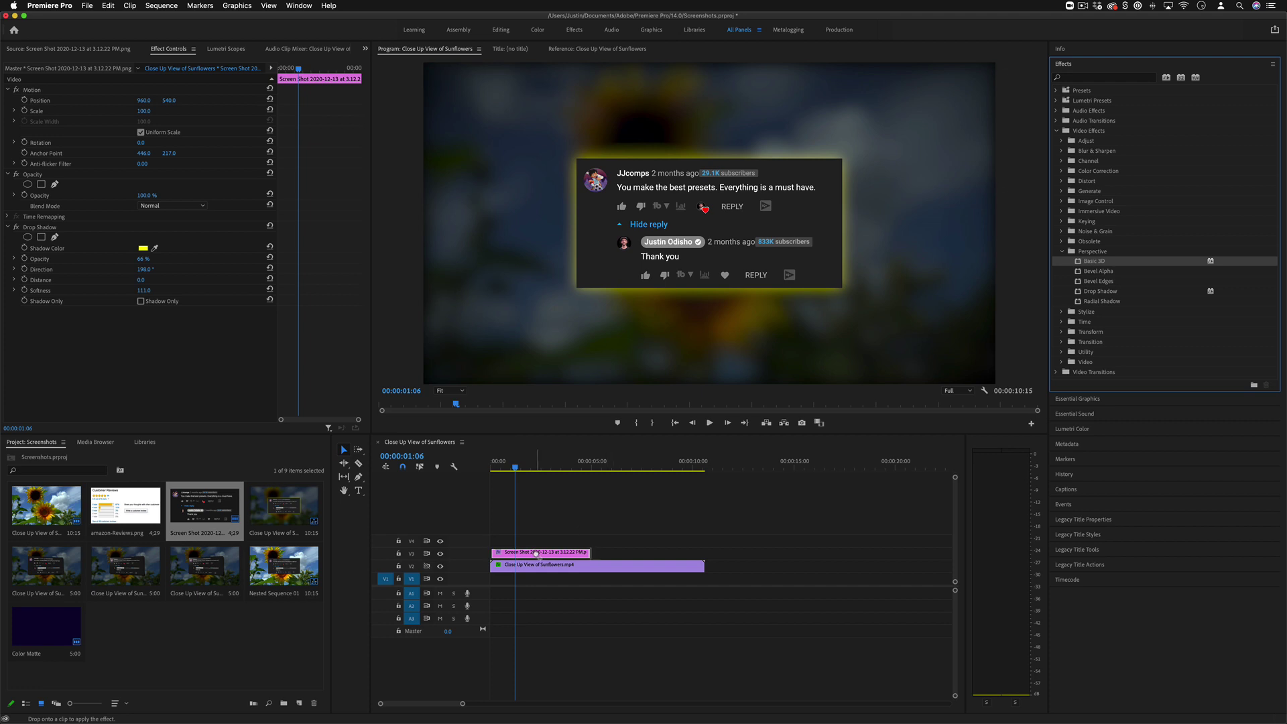
pyautogui.moveTo(142, 333); pyautogui.dragTo(120, 354)
pyautogui.moveTo(142, 354)
pyautogui.mouseDown()
pyautogui.moveTo(177, 356)
pyautogui.moveTo(153, 333)
pyautogui.mouseUp()
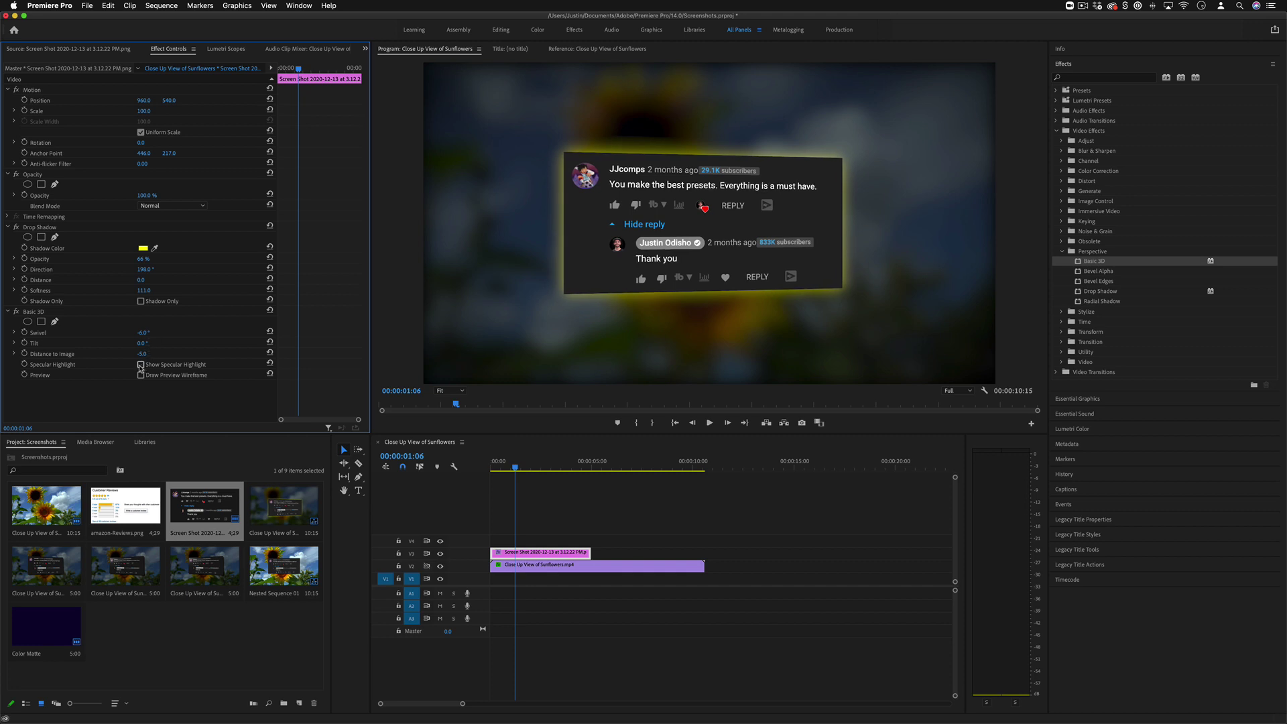
pyautogui.moveTo(144, 333)
pyautogui.mouseDown()
pyautogui.moveTo(184, 332)
pyautogui.moveTo(157, 332)
pyautogui.mouseUp()
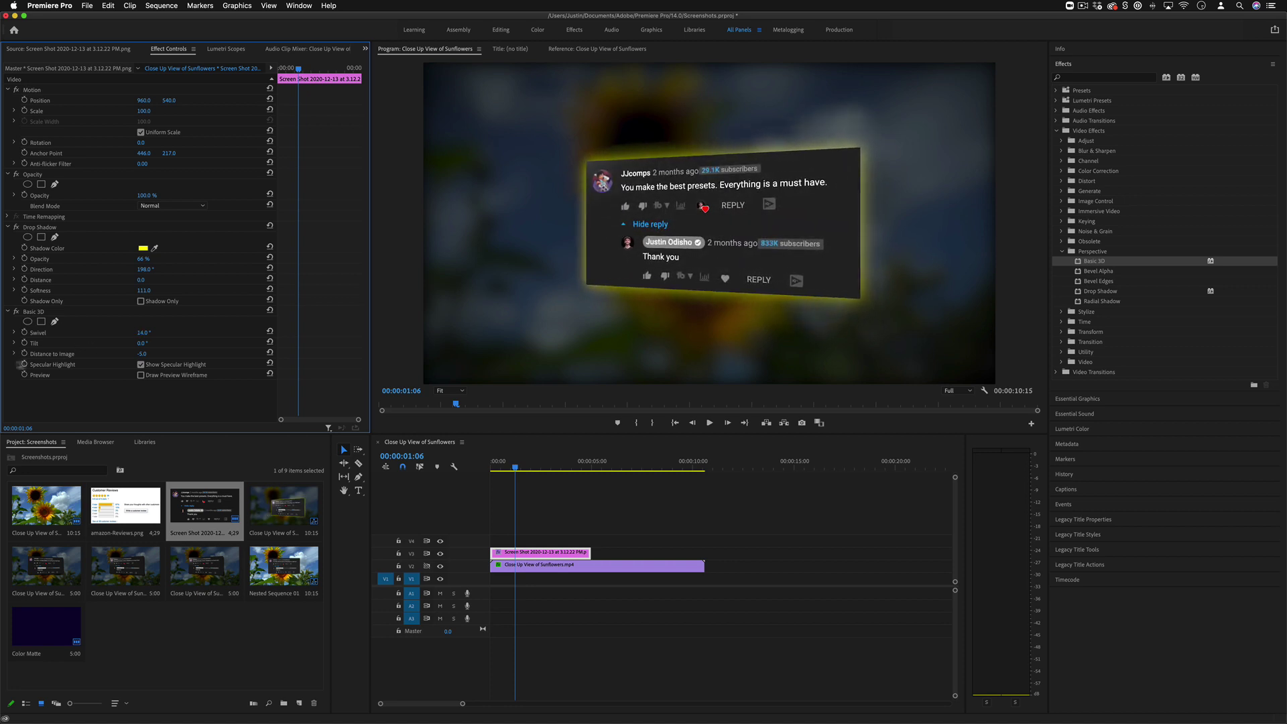
# Keyframe Basic 3D Swivel and Distance to Image at the clip's start, and set them to -14° and -10 at about 00:00:03:17.
pyautogui.press('Home')
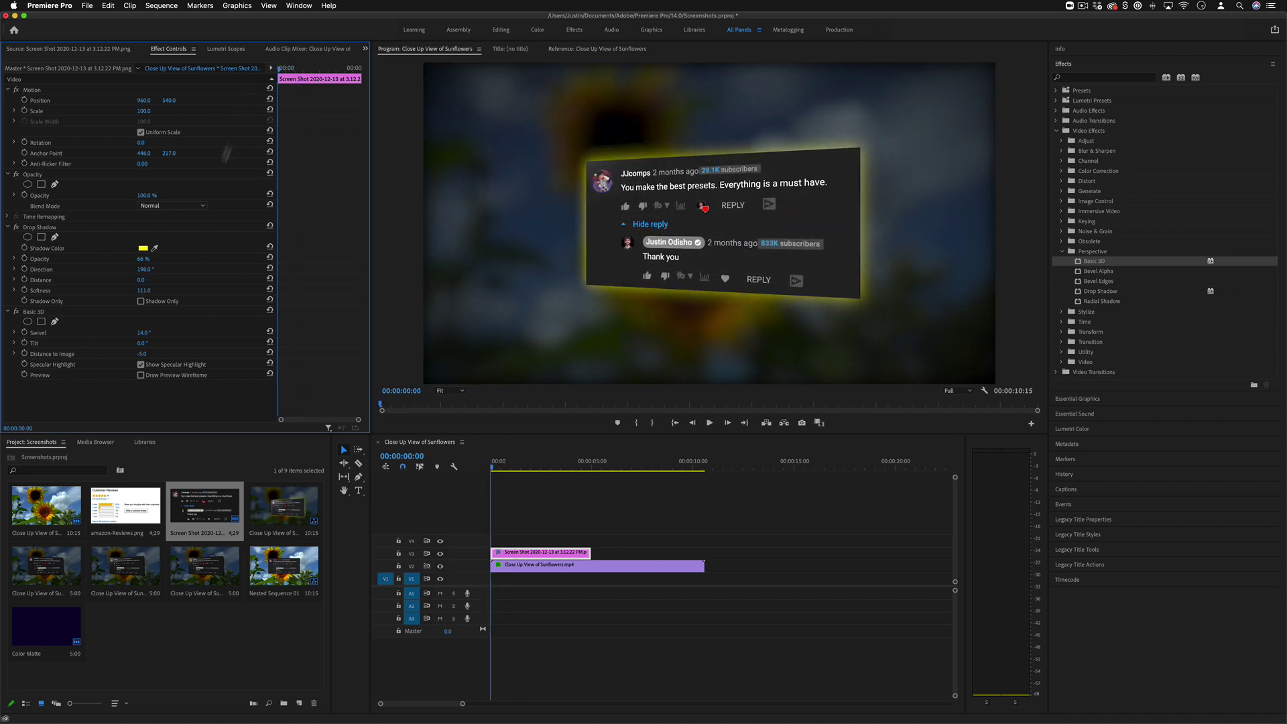
pyautogui.click(25, 353)
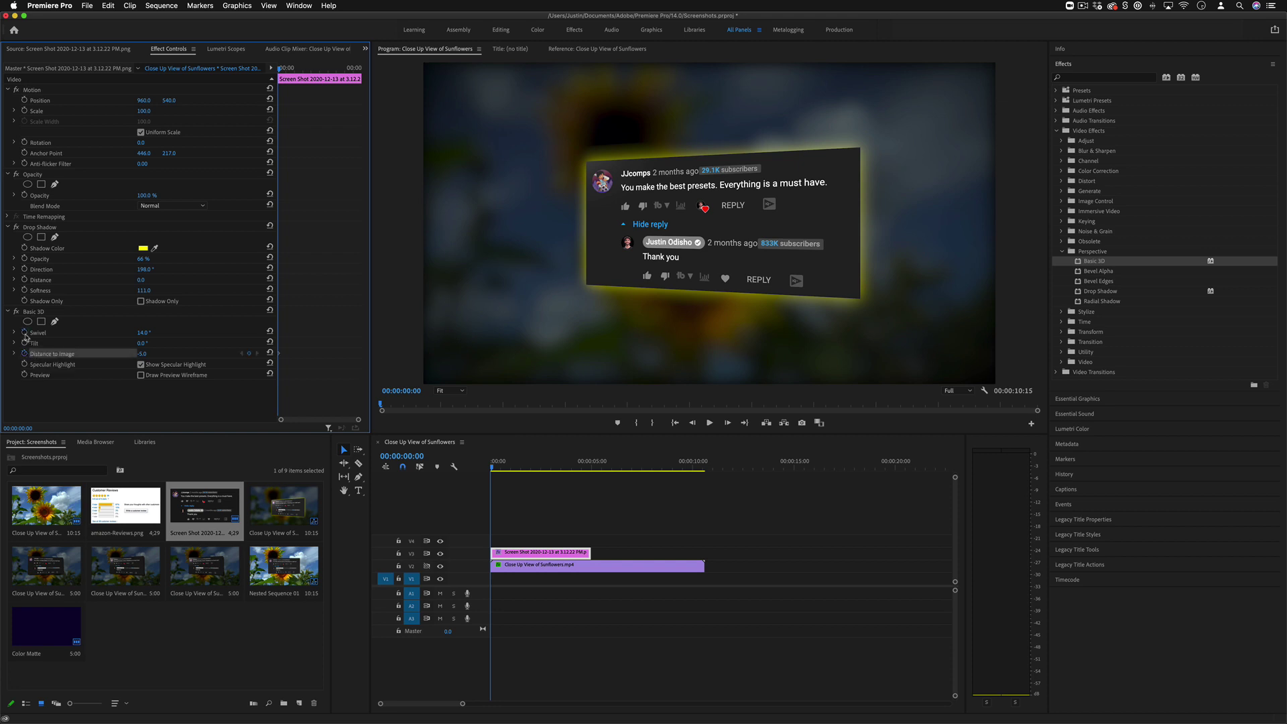
pyautogui.click(24, 333)
pyautogui.moveTo(320, 67); pyautogui.dragTo(340, 68)
pyautogui.moveTo(142, 335)
pyautogui.mouseDown()
pyautogui.moveTo(130, 335)
pyautogui.moveTo(136, 353)
pyautogui.mouseUp()
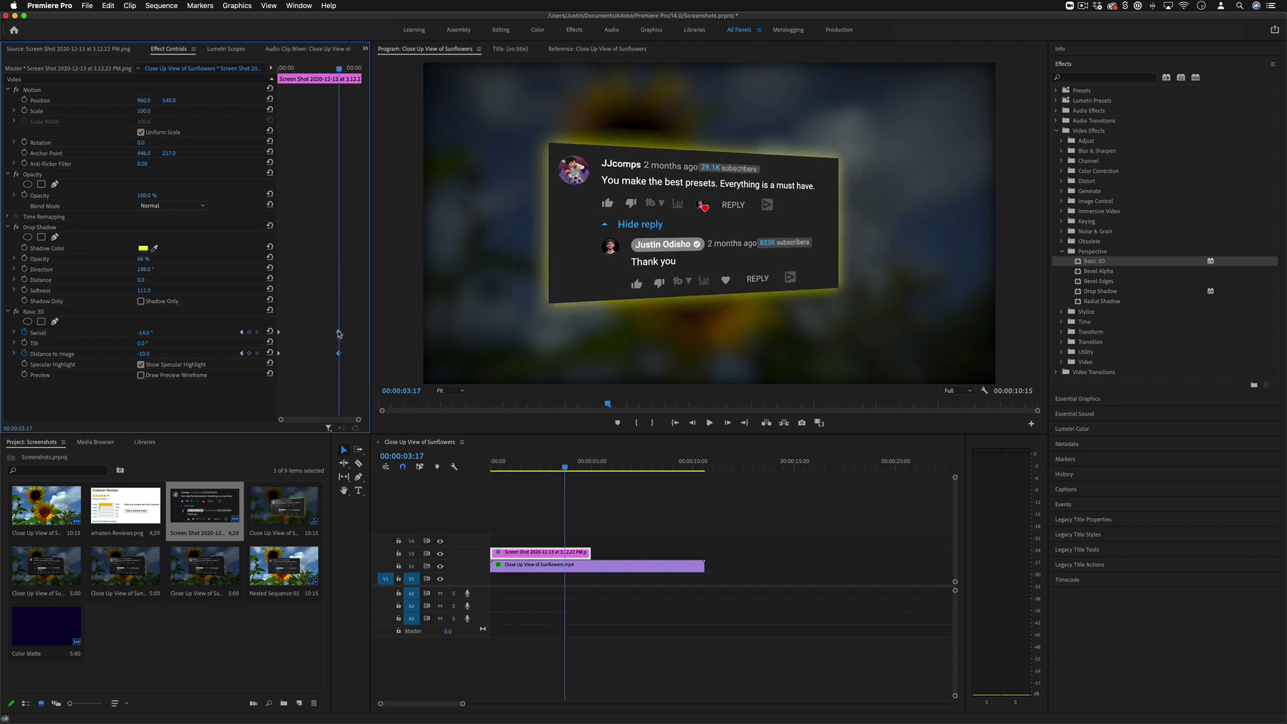
# Move the second Swivel and Distance to Image keyframes to the clip's end and play back the animation from the start.
pyautogui.press('Home')
pyautogui.click(430, 468)
pyautogui.press('space')
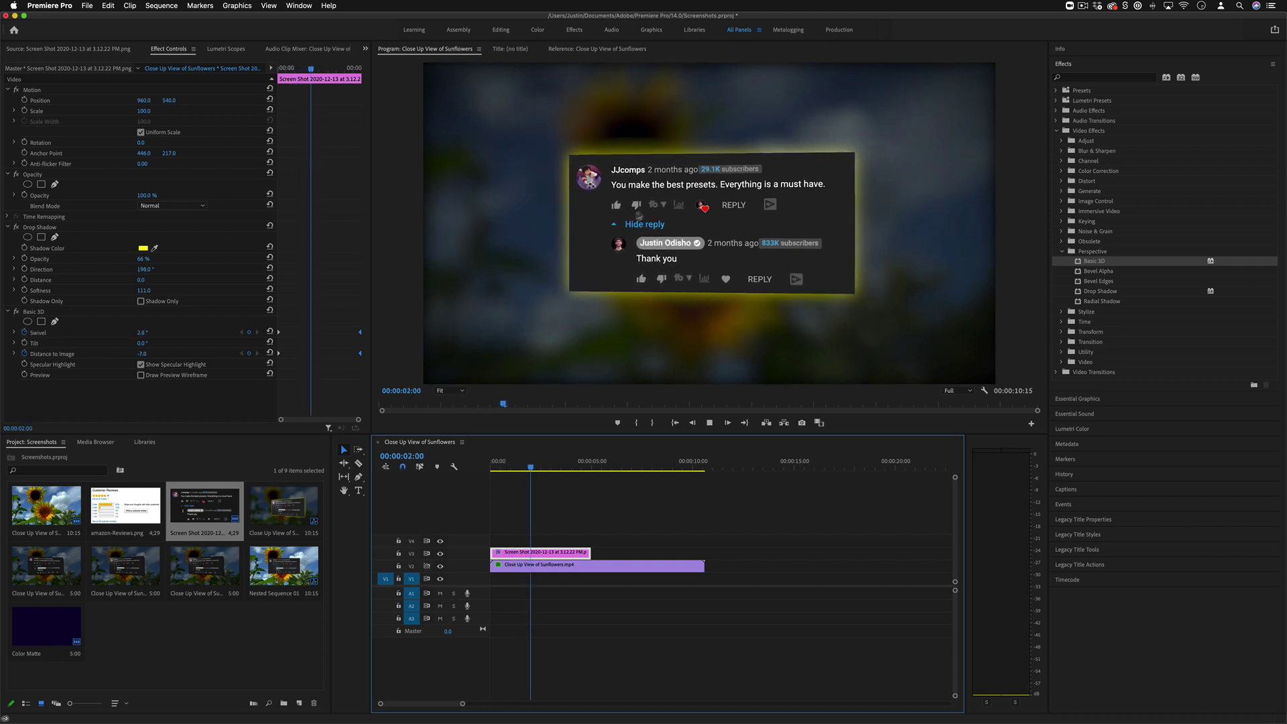
pyautogui.press('space')
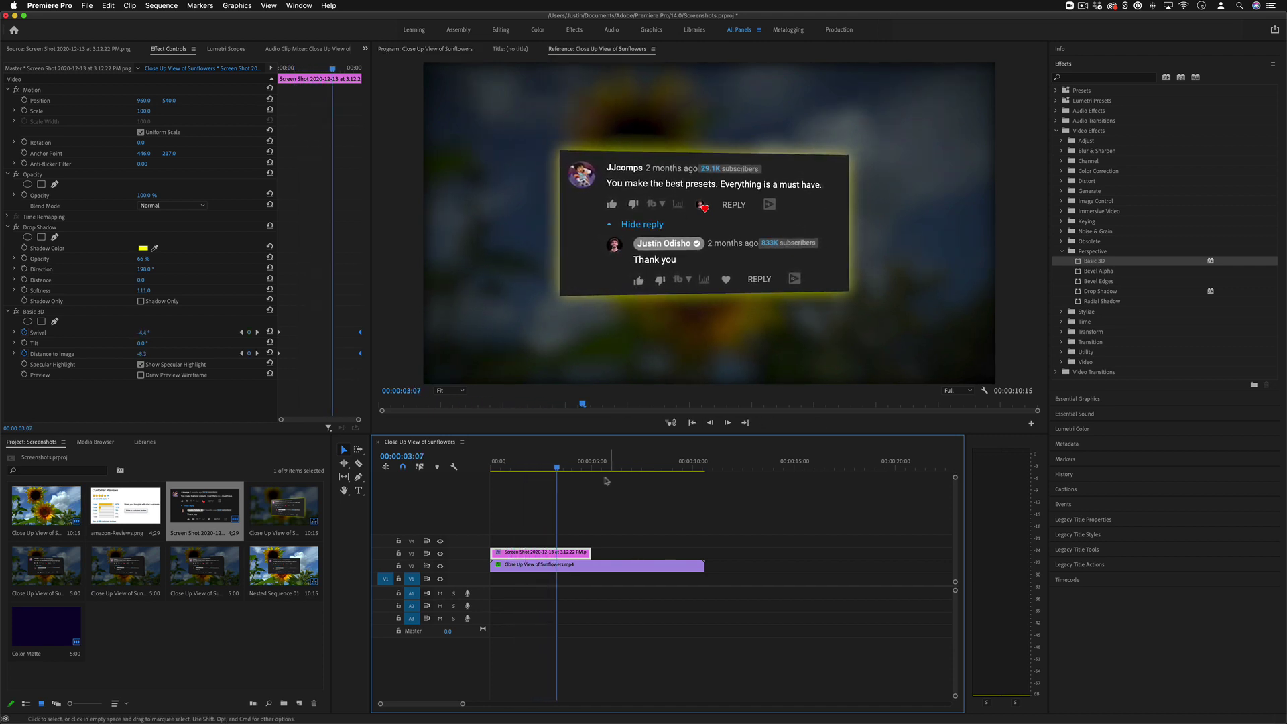
# Enable Position keyframing on the screenshot clip at 00:00:00:00.
pyautogui.click(506, 467)
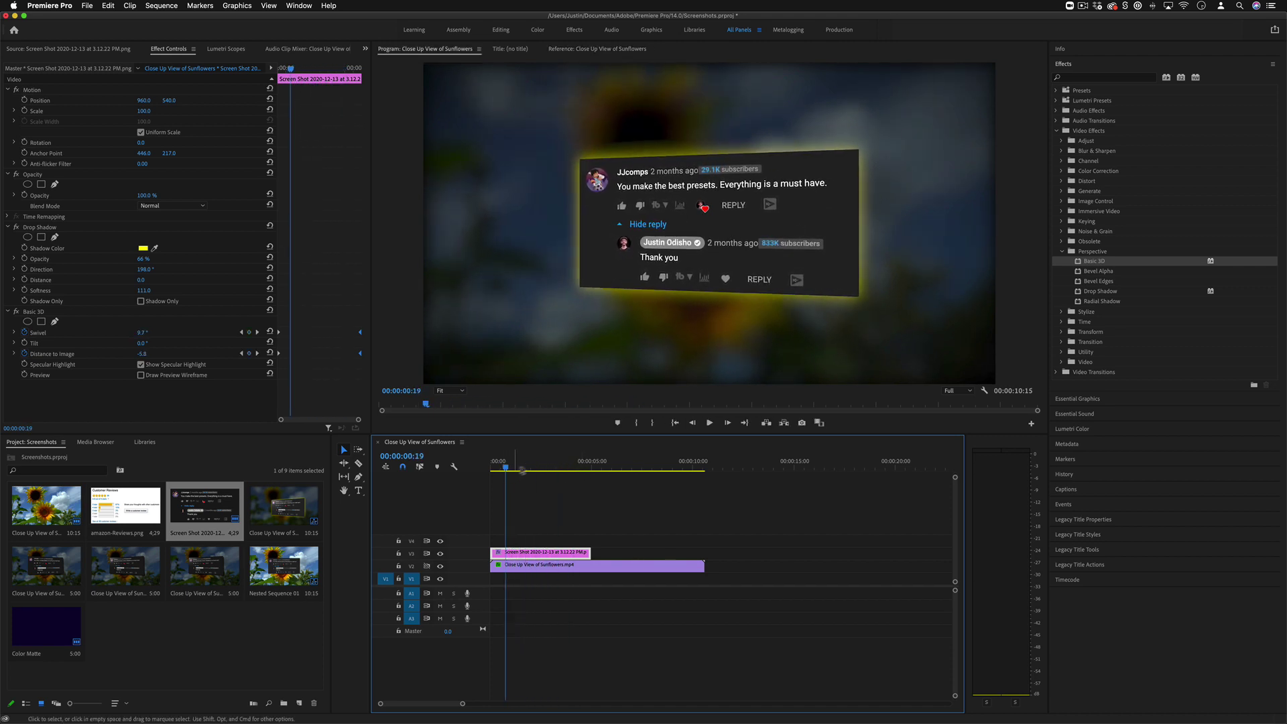
pyautogui.press('Home')
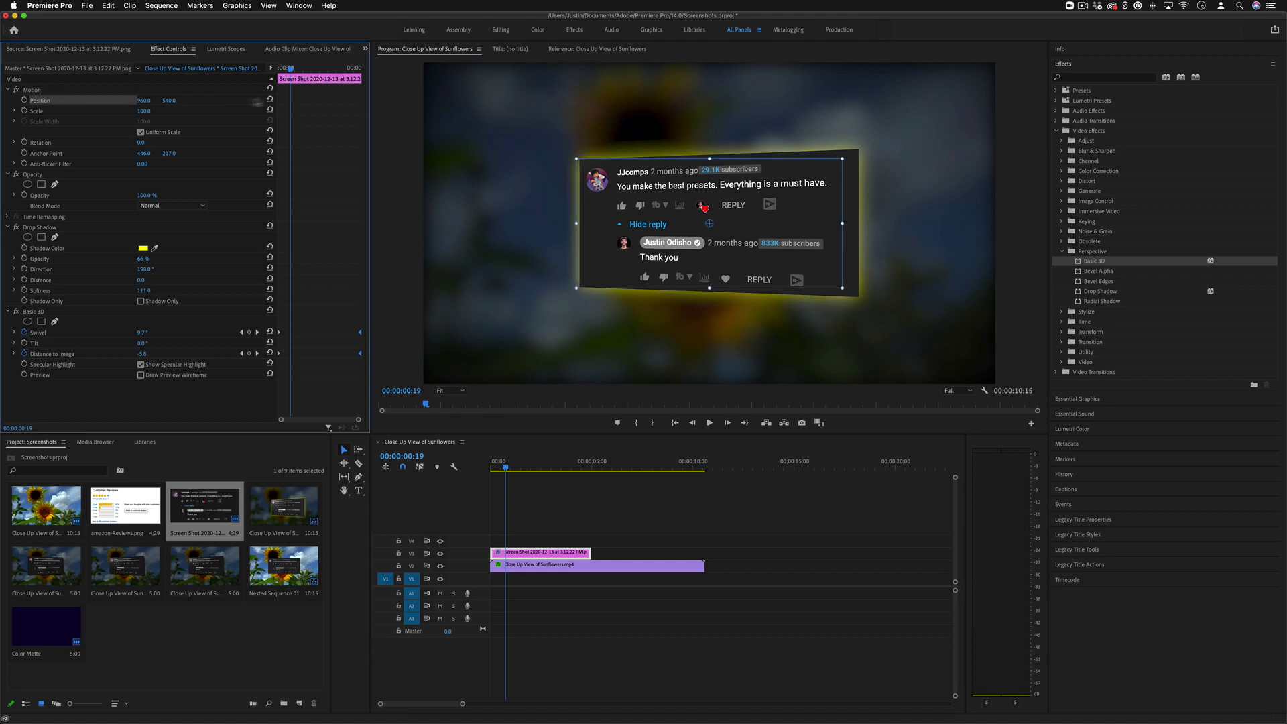
pyautogui.click(39, 99)
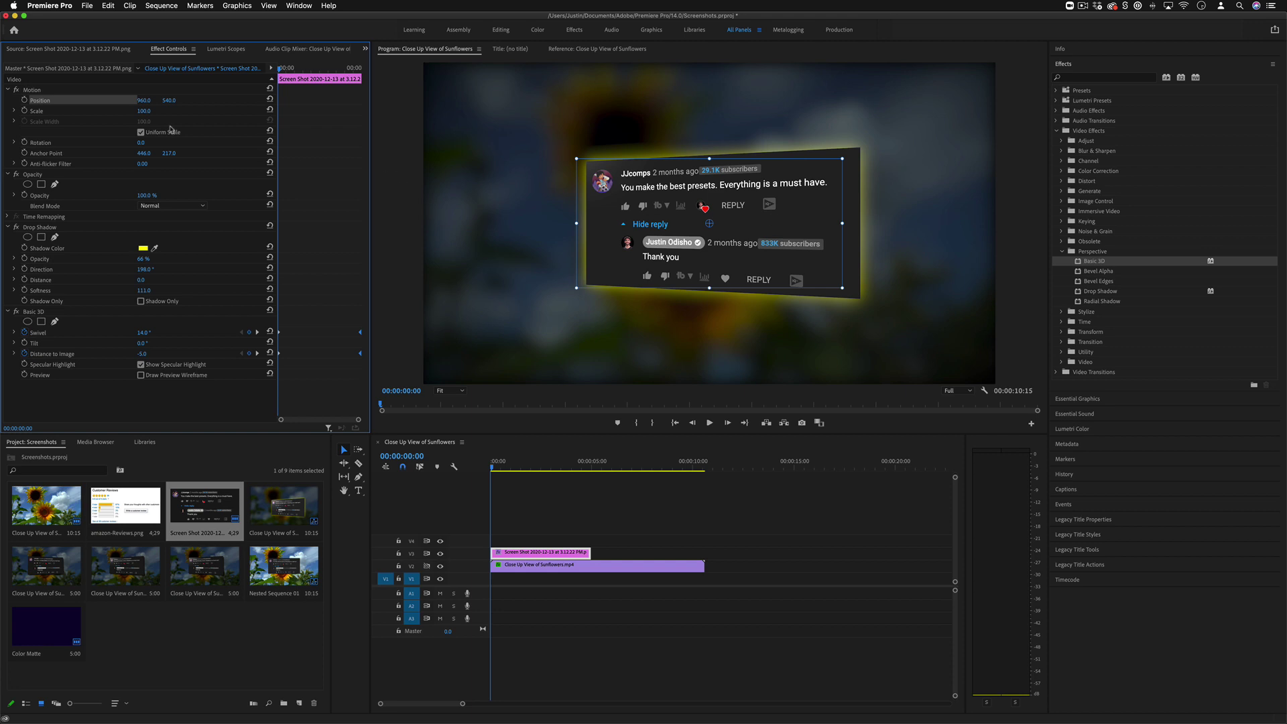
pyautogui.click(25, 100)
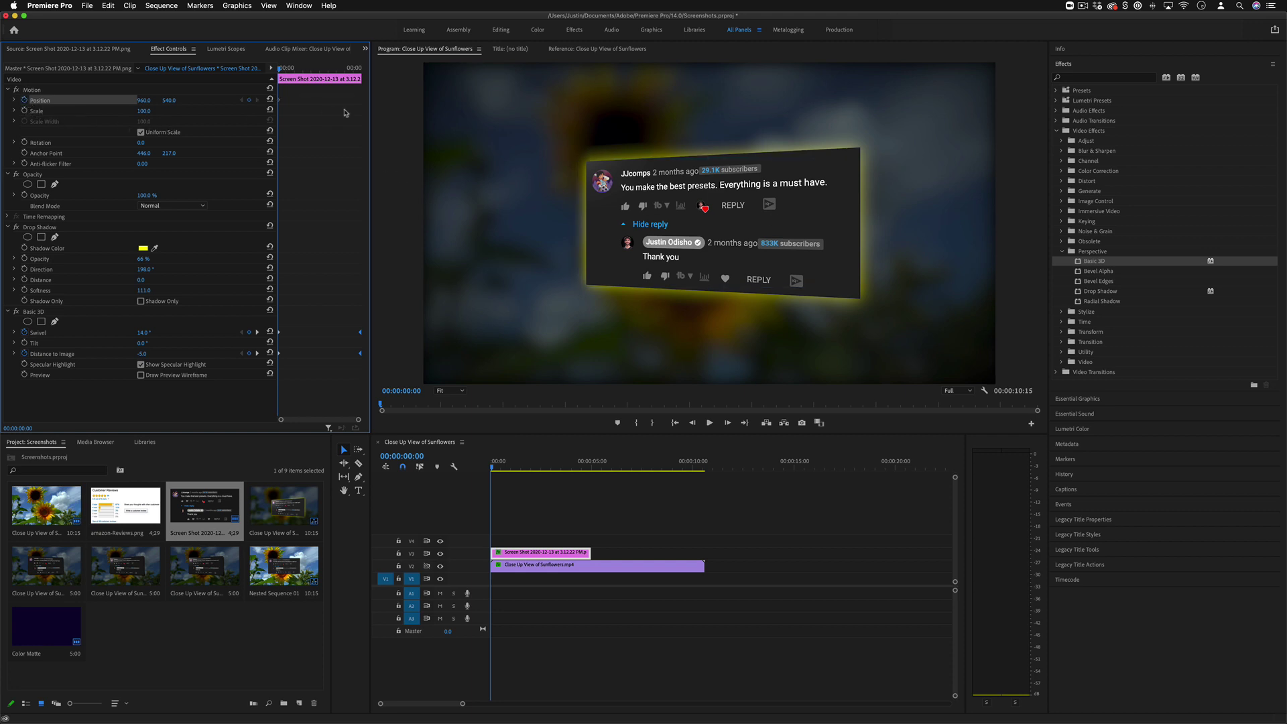
pyautogui.moveTo(281, 69); pyautogui.dragTo(296, 69)
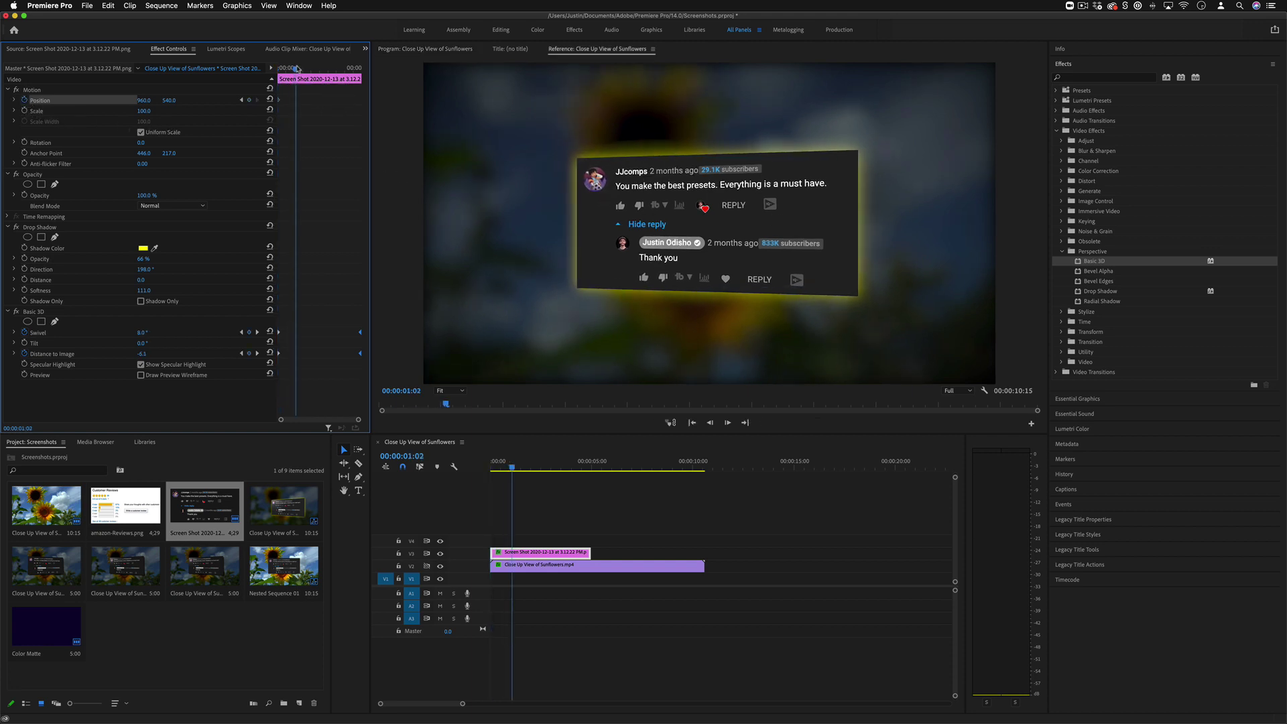
pyautogui.press('Home')
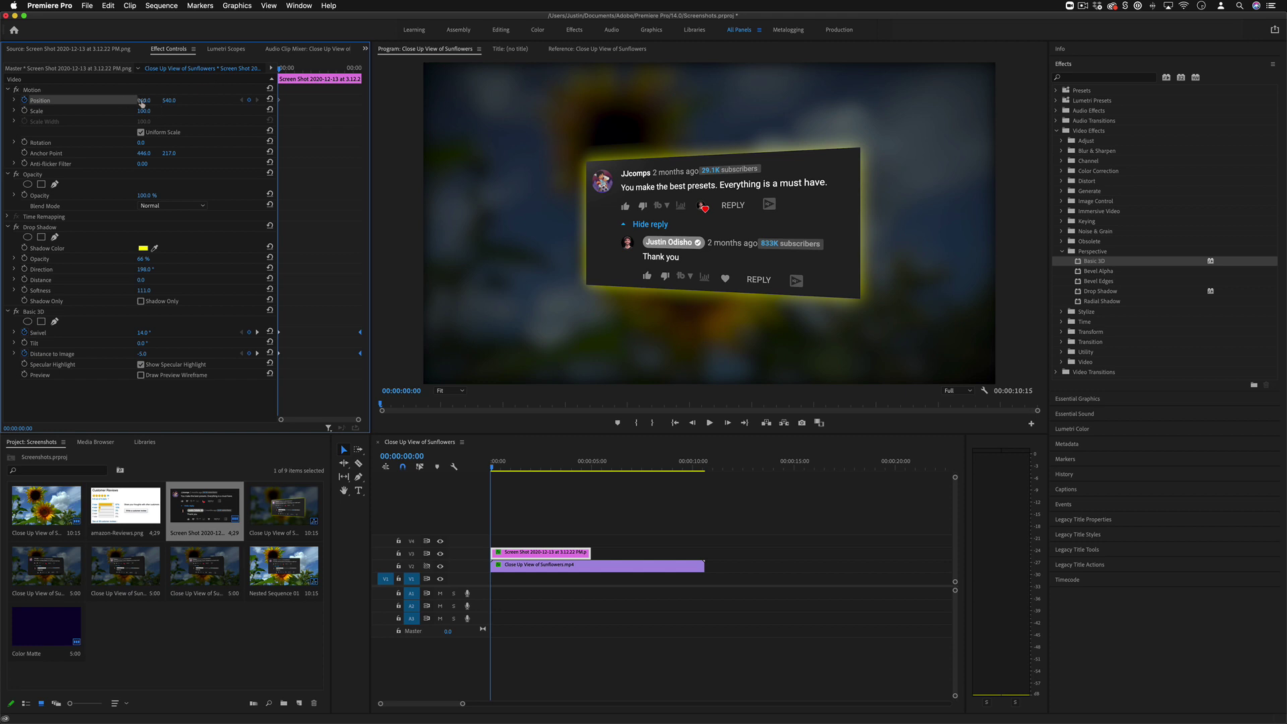
# Make the screenshot slide in by starting its Position off-frame to the left and resetting it to 960, 540 at about 00:00:00:19.
pyautogui.moveTo(143, 99); pyautogui.dragTo(27, 100)
pyautogui.moveTo(296, 67); pyautogui.dragTo(298, 68)
pyautogui.click(270, 100)
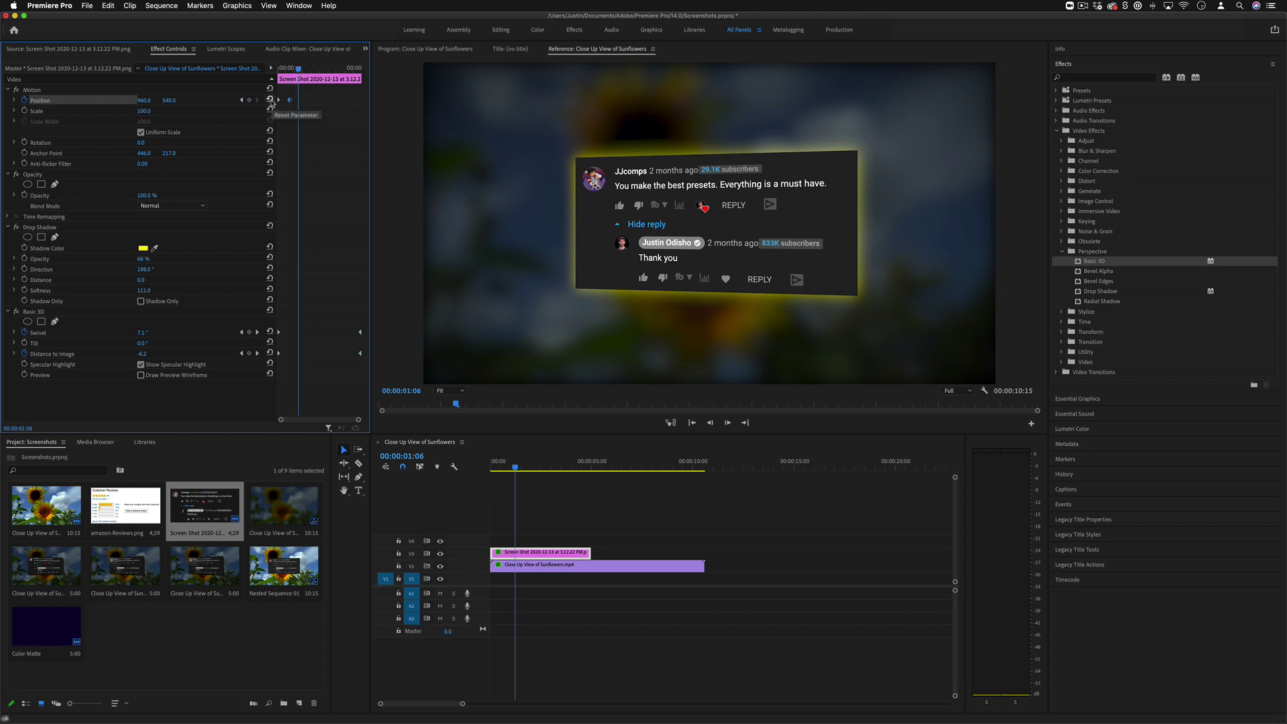
pyautogui.moveTo(299, 68); pyautogui.dragTo(291, 68)
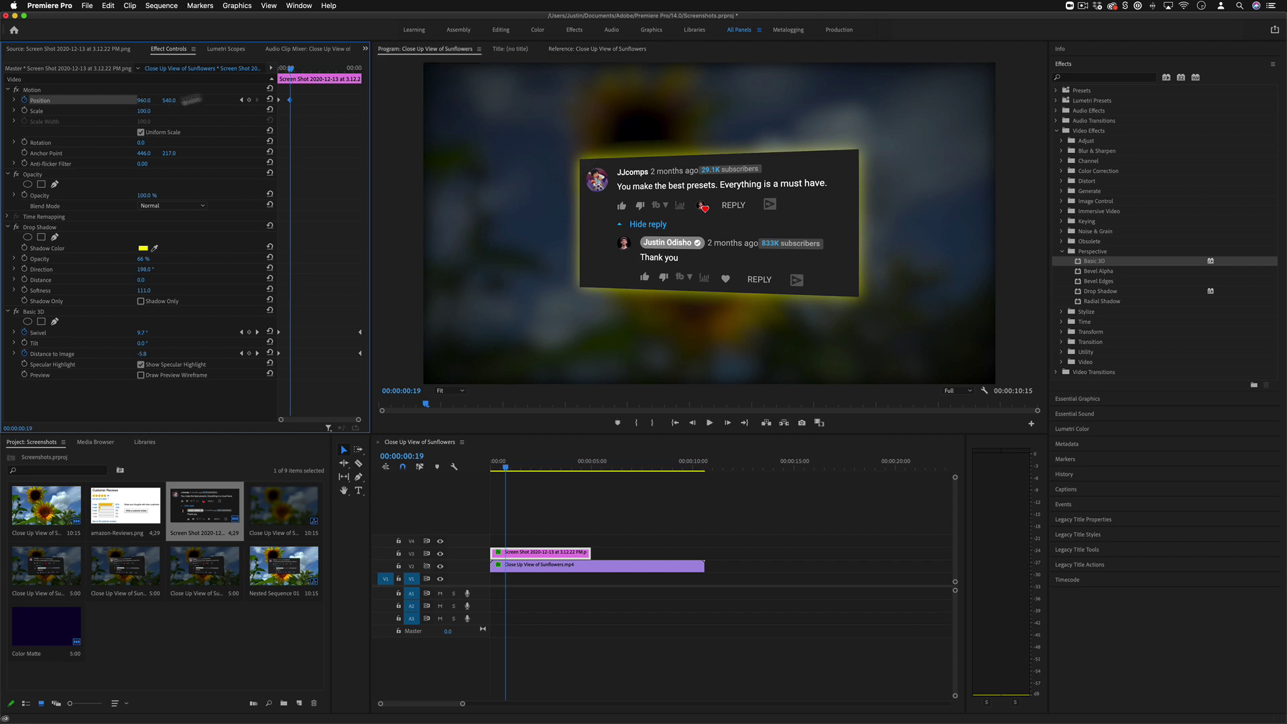
# Add Position keyframes for the screenshot at about 00:00:04:10 and at the clip's end, and play the animation from the start.
pyautogui.moveTo(290, 68); pyautogui.dragTo(257, 72)
pyautogui.press('space')
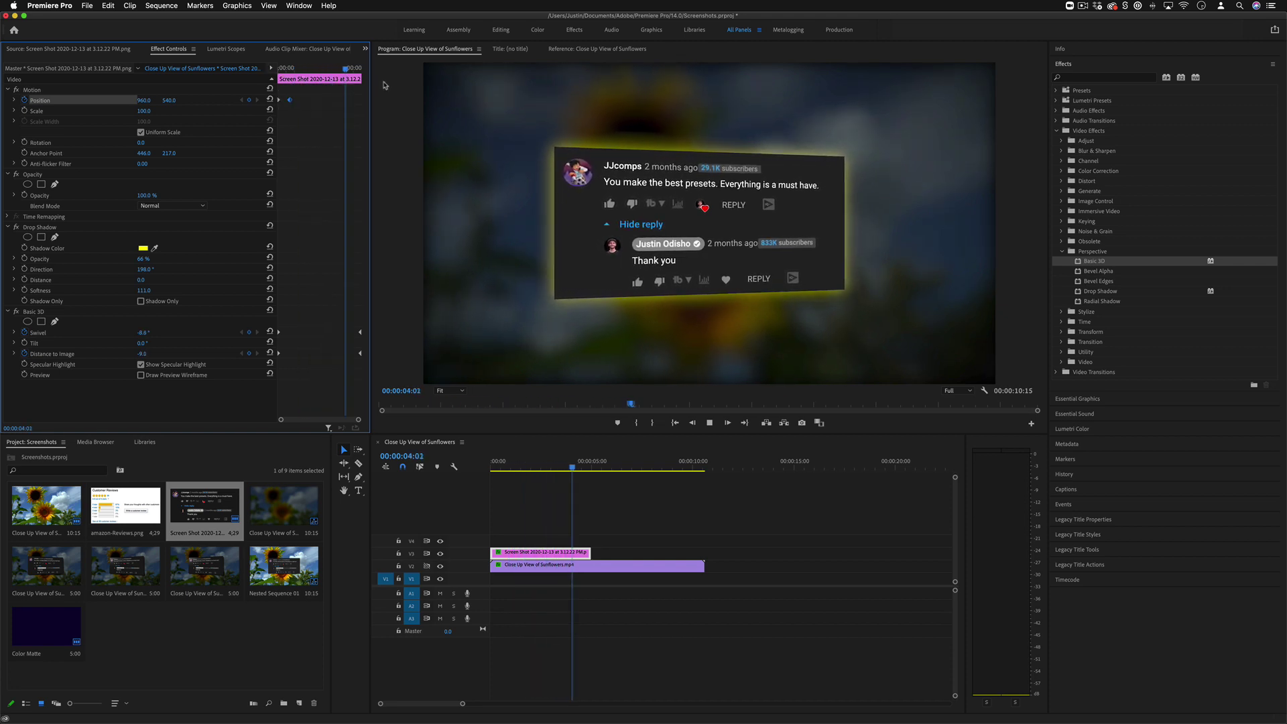
pyautogui.press('space')
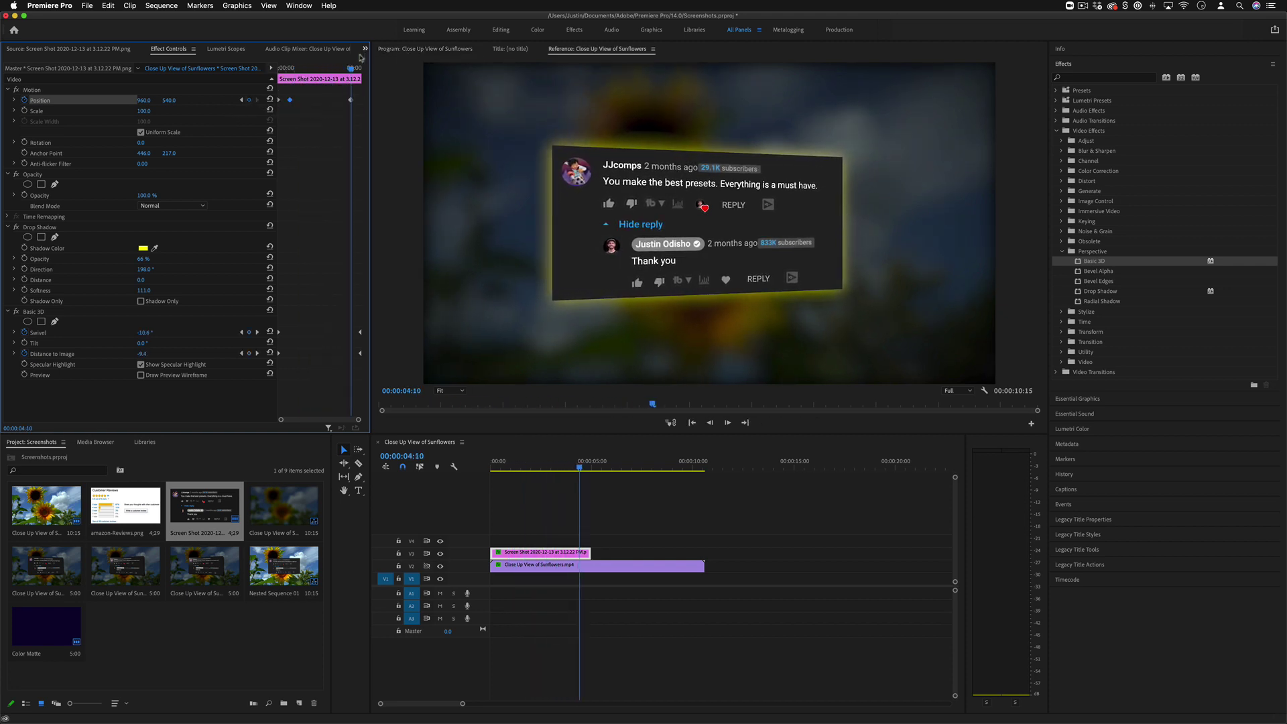
pyautogui.moveTo(351, 68); pyautogui.dragTo(360, 67)
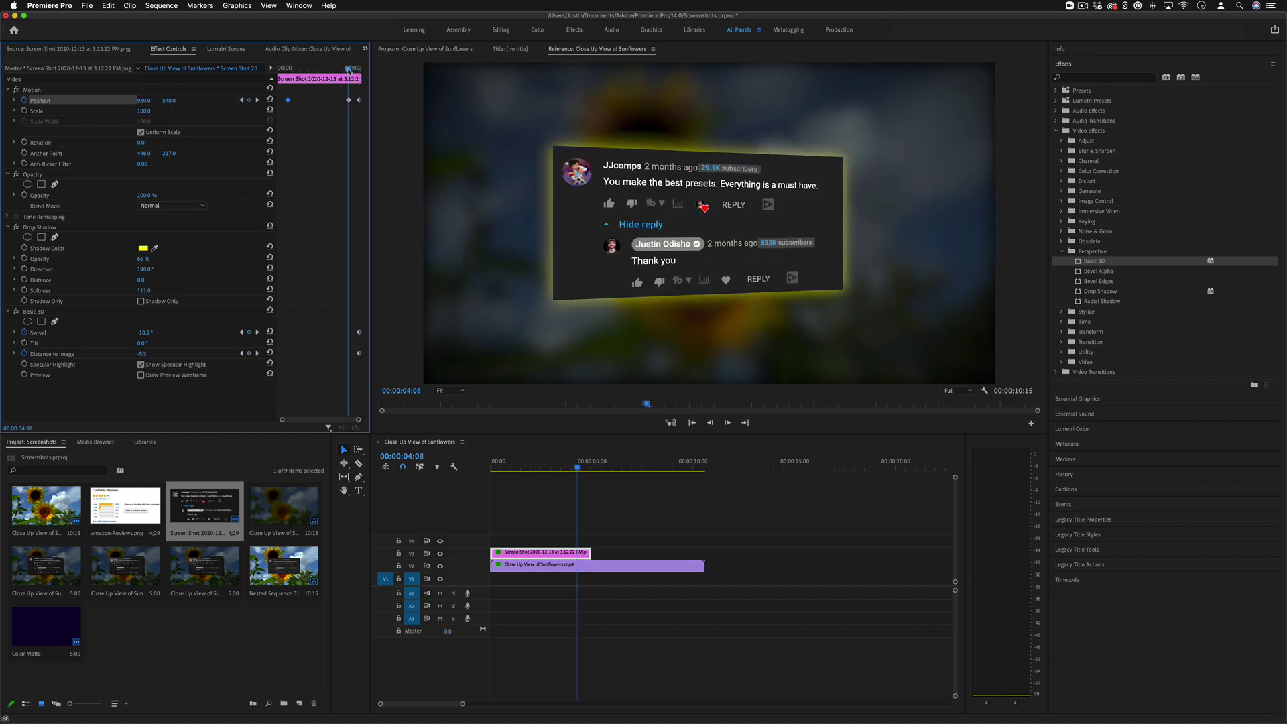
pyautogui.moveTo(359, 68); pyautogui.dragTo(349, 69)
pyautogui.press('Home')
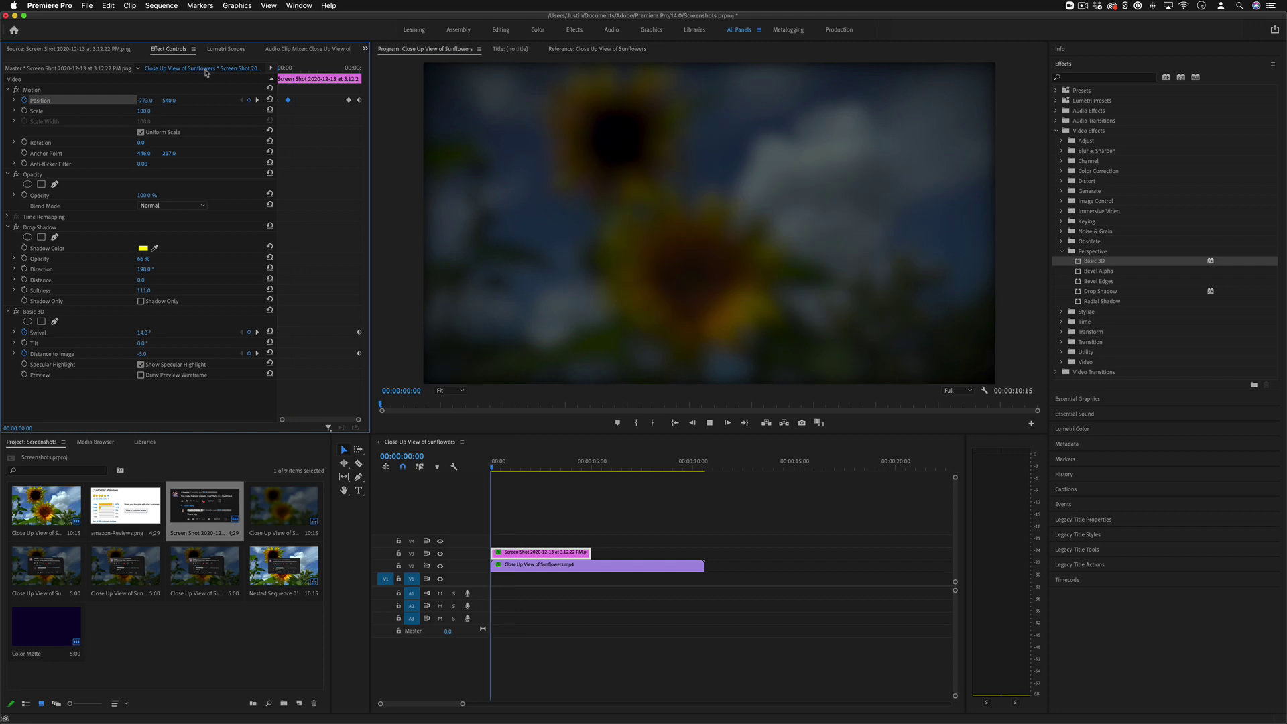
# Play back the slide animation and turn off Position keyframing on the screenshot clip, deleting its Position keyframes.
pyautogui.press('space')
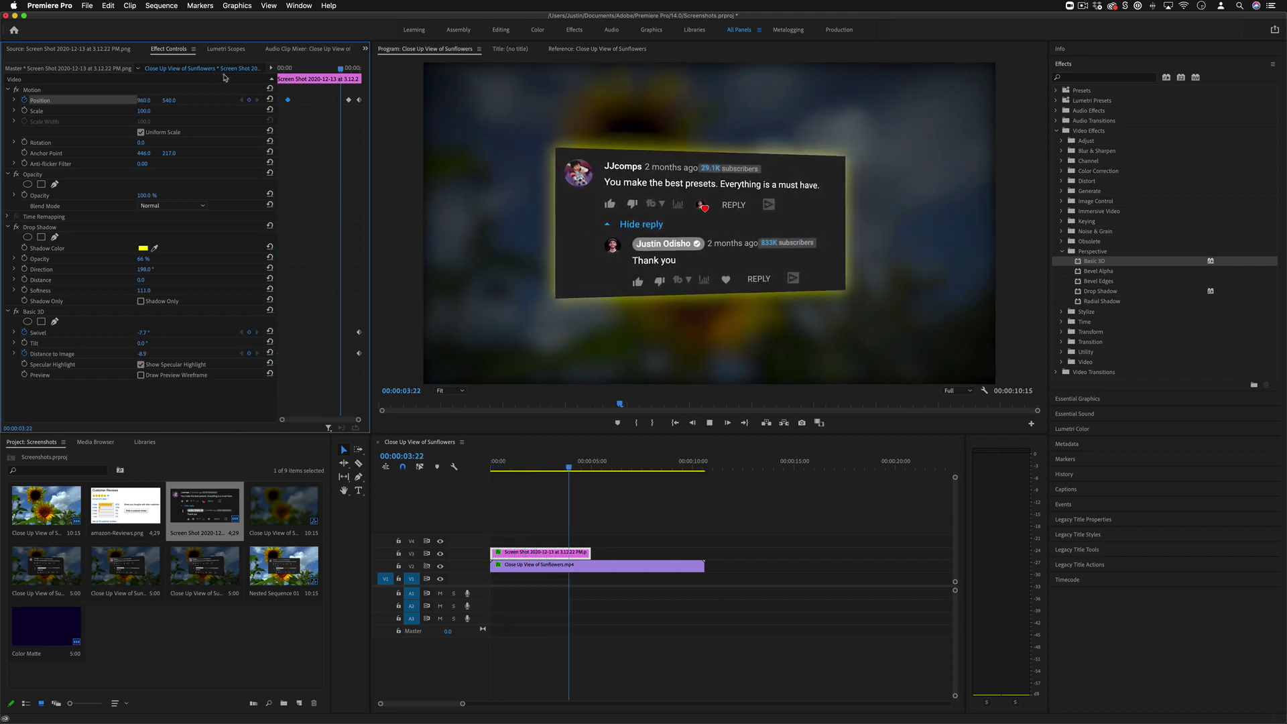
pyautogui.press('space')
pyautogui.press('Home')
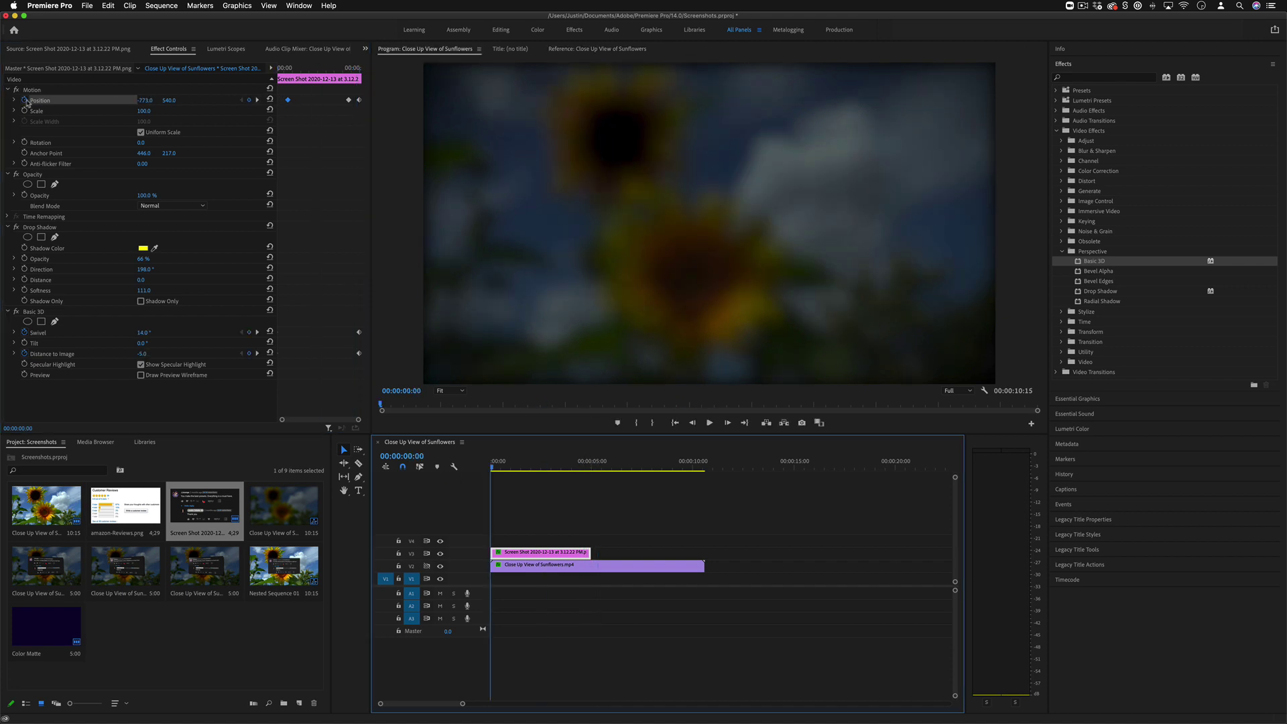
pyautogui.click(257, 100)
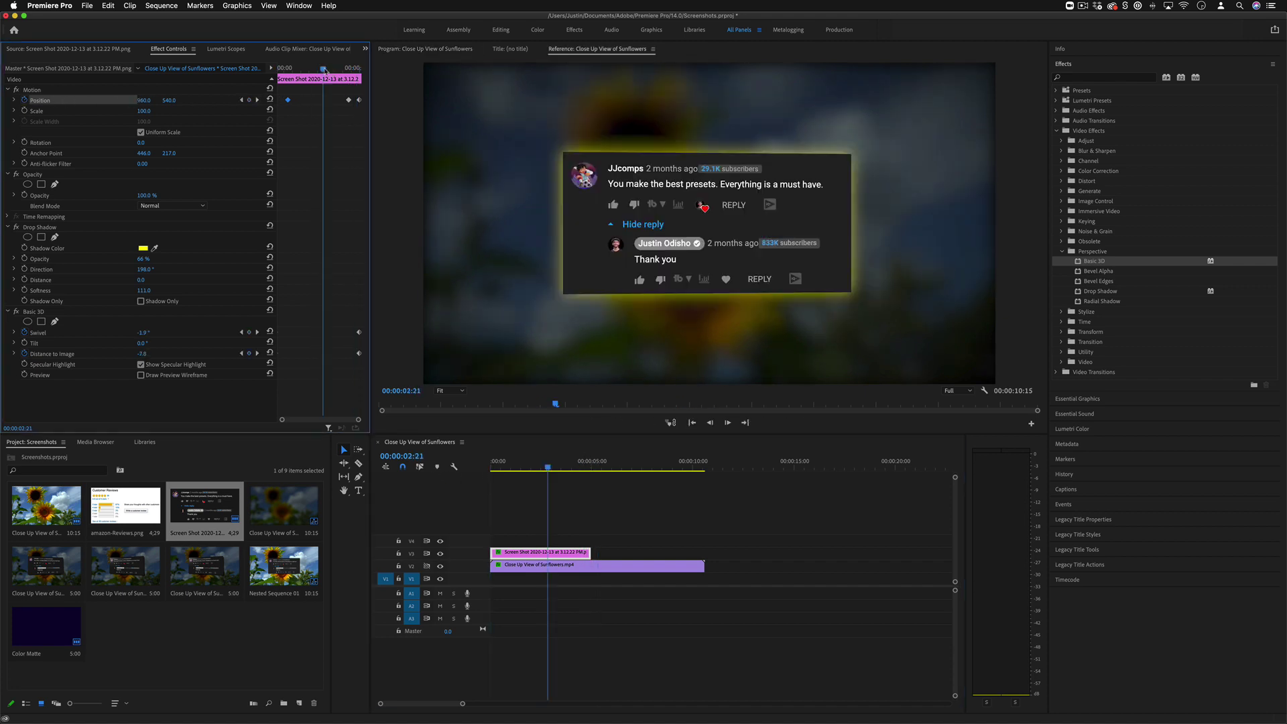
pyautogui.click(24, 100)
pyautogui.press('Return')
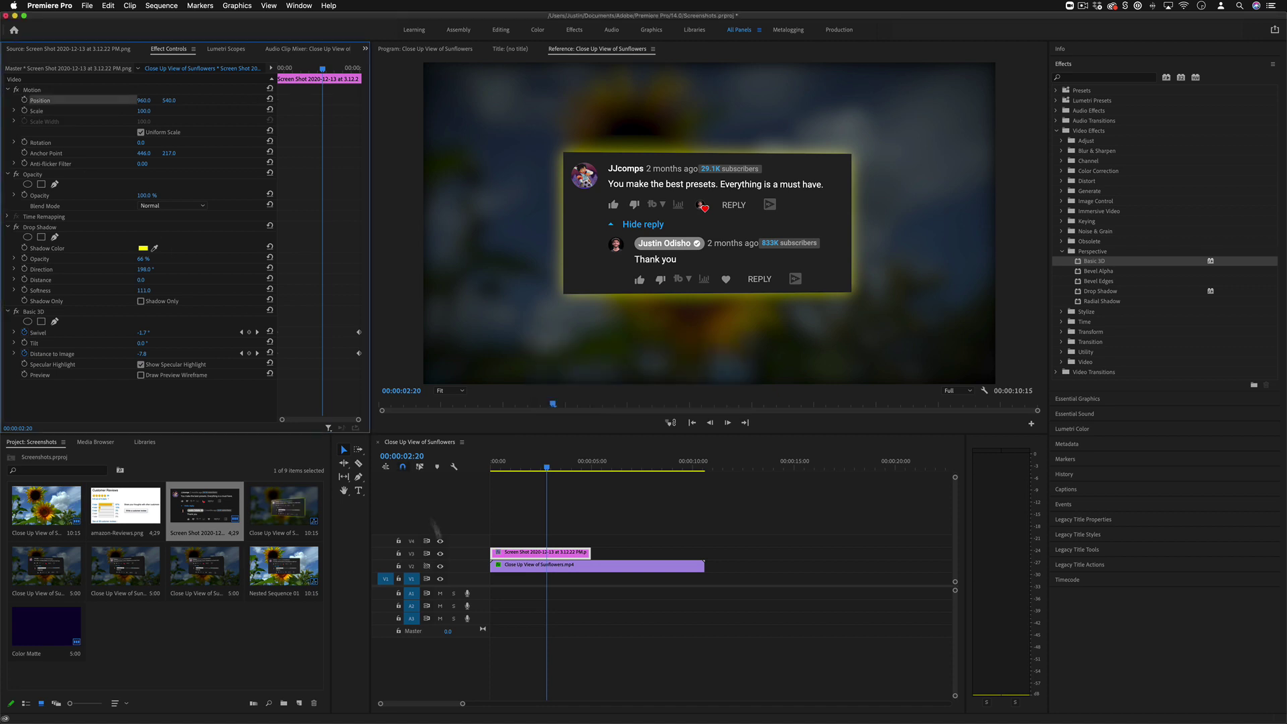
# Try the default Cross Dissolve transition at the end of the screenshot clip, play it back, and delete the transition.
pyautogui.click(497, 553)
pyautogui.press('Escape')
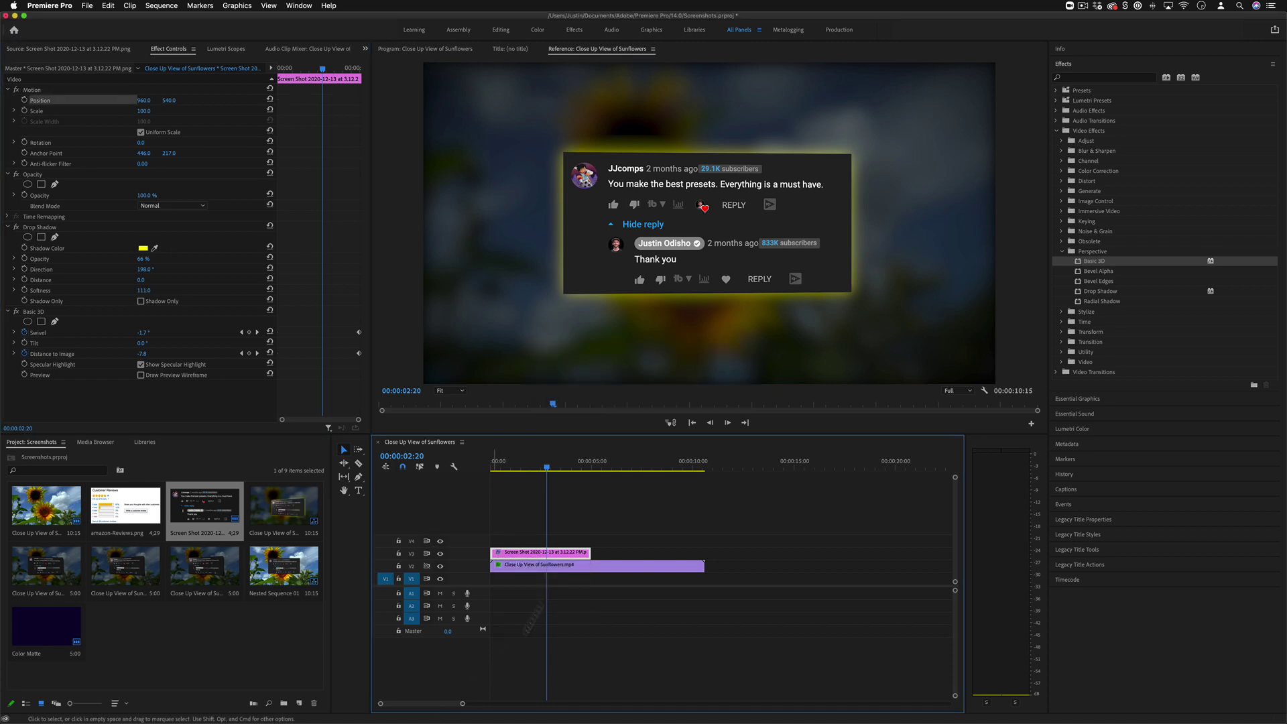
pyautogui.rightClick(590, 550)
pyautogui.click(615, 612)
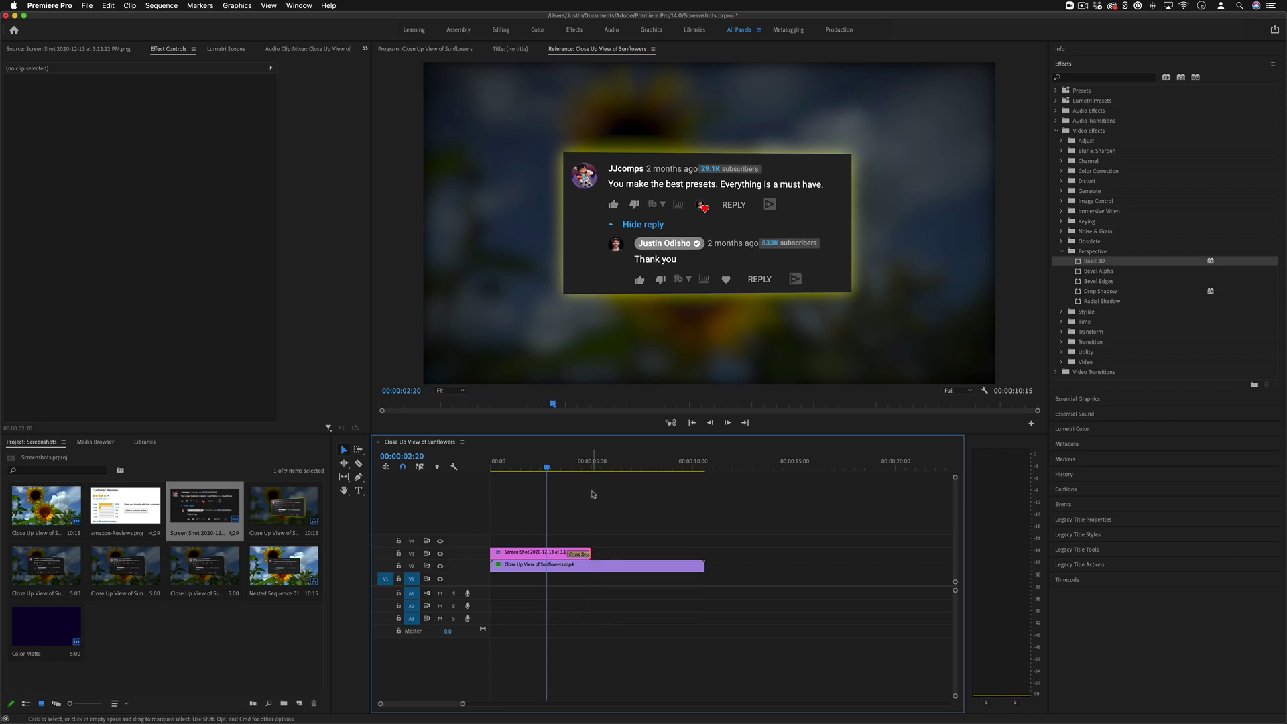
pyautogui.press('space')
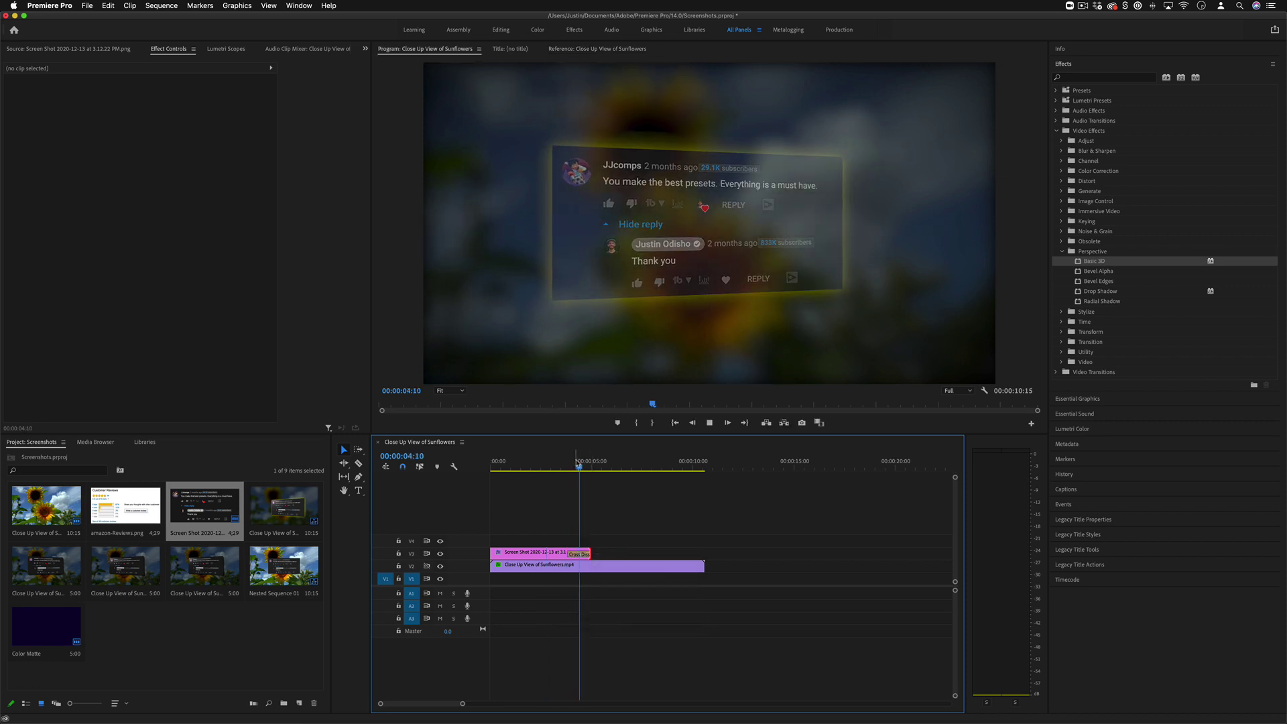
pyautogui.moveTo(577, 463); pyautogui.dragTo(499, 463)
pyautogui.press('space')
pyautogui.click(579, 554)
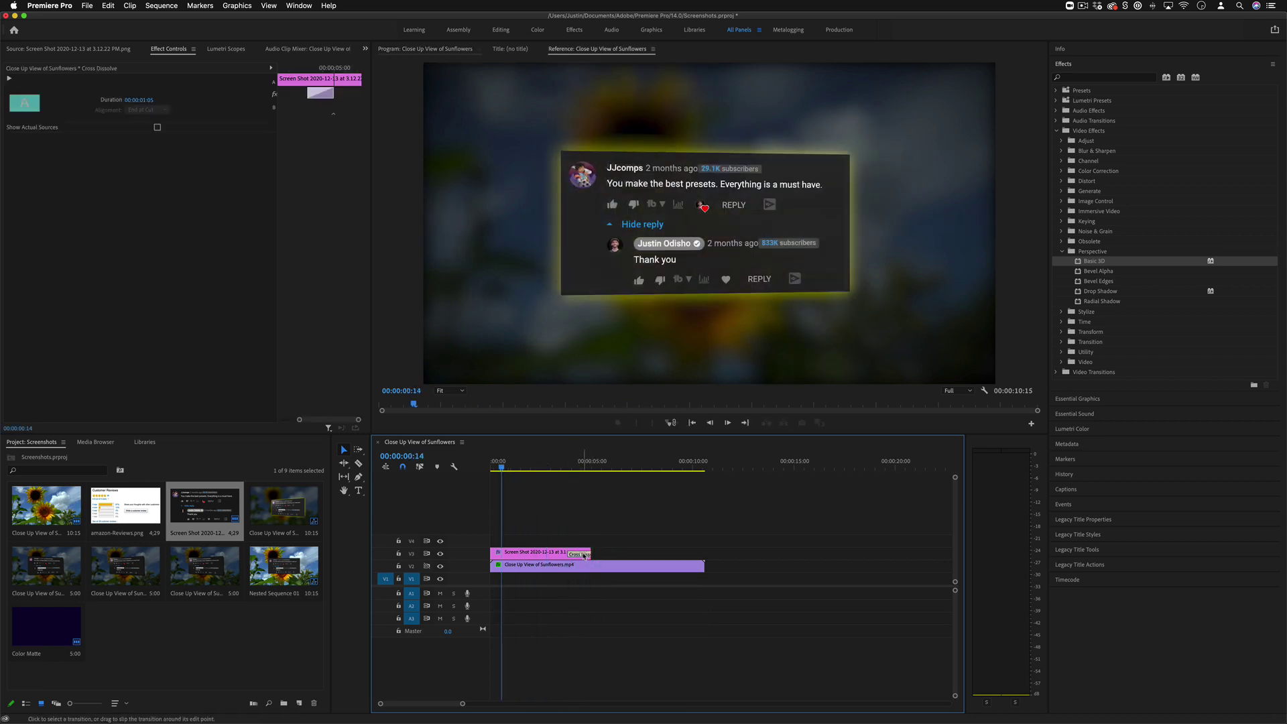
pyautogui.press('Delete')
# Try the Cube Spin video transition from 3D Motion at the start of the screenshot clip, play it back, and delete it.
pyautogui.click(1058, 373)
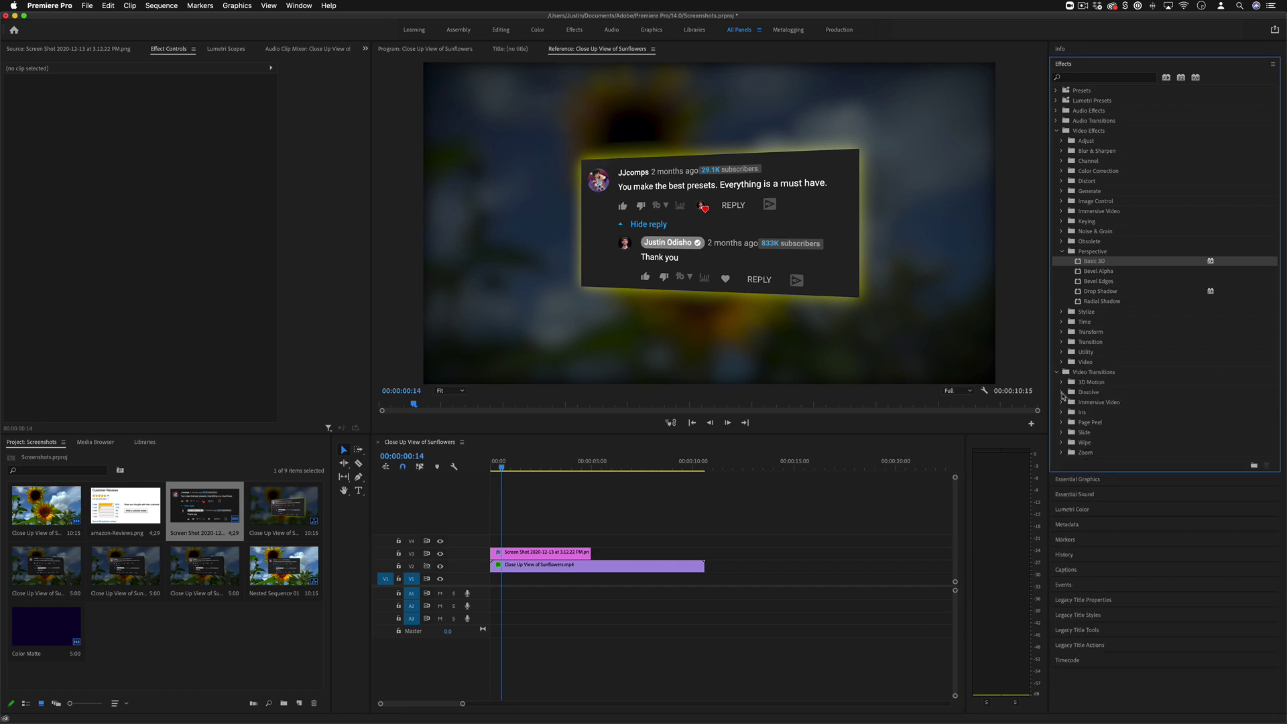
pyautogui.click(1061, 383)
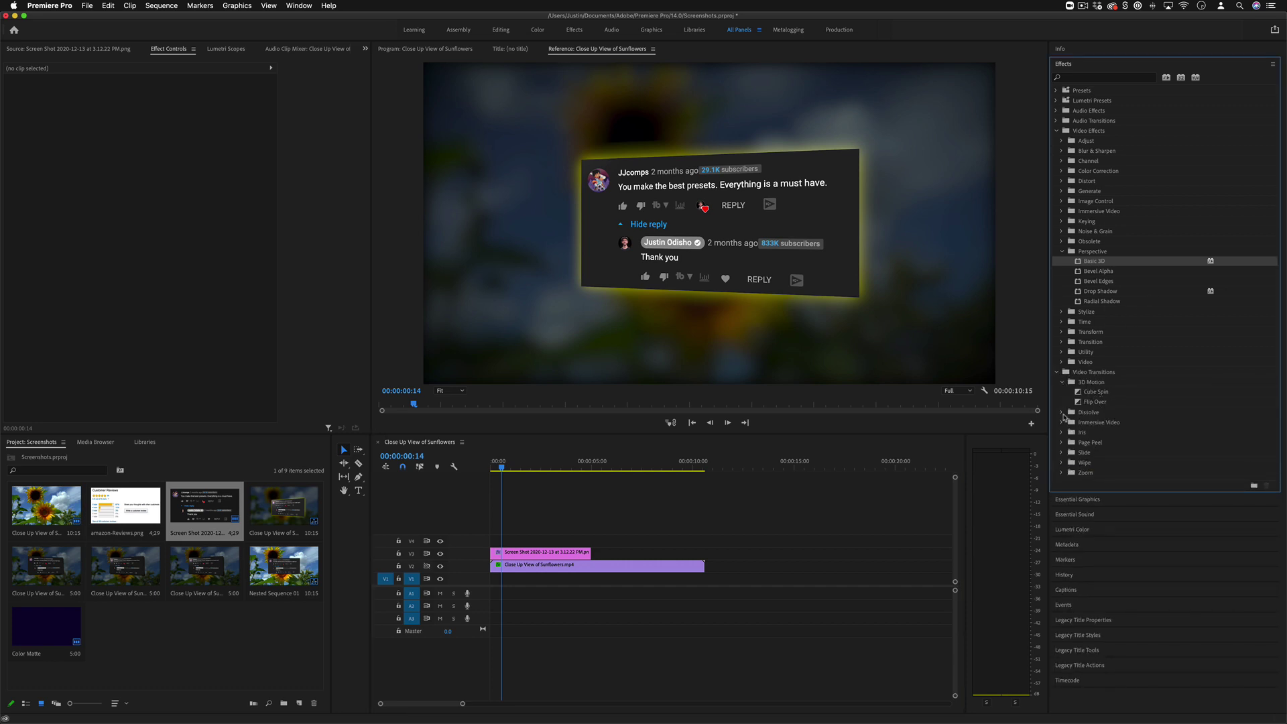
pyautogui.moveTo(1096, 392); pyautogui.dragTo(499, 555)
pyautogui.moveTo(503, 469); pyautogui.dragTo(485, 469)
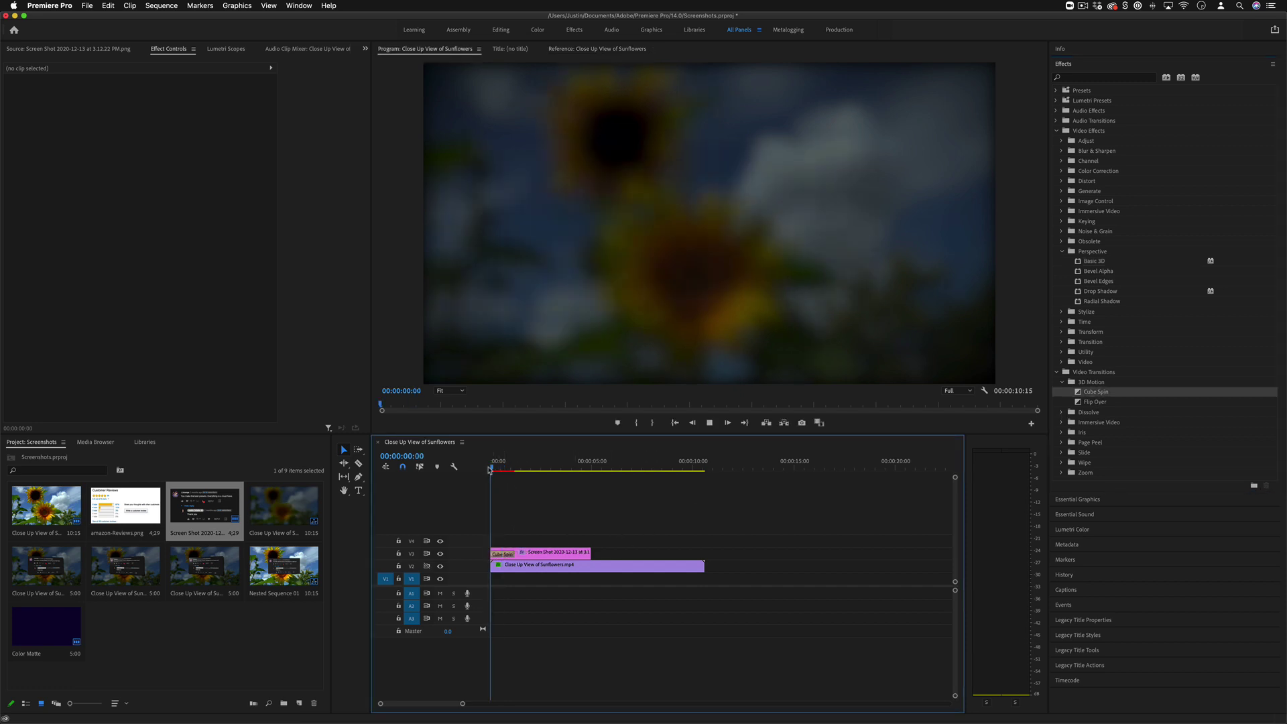
pyautogui.press('space')
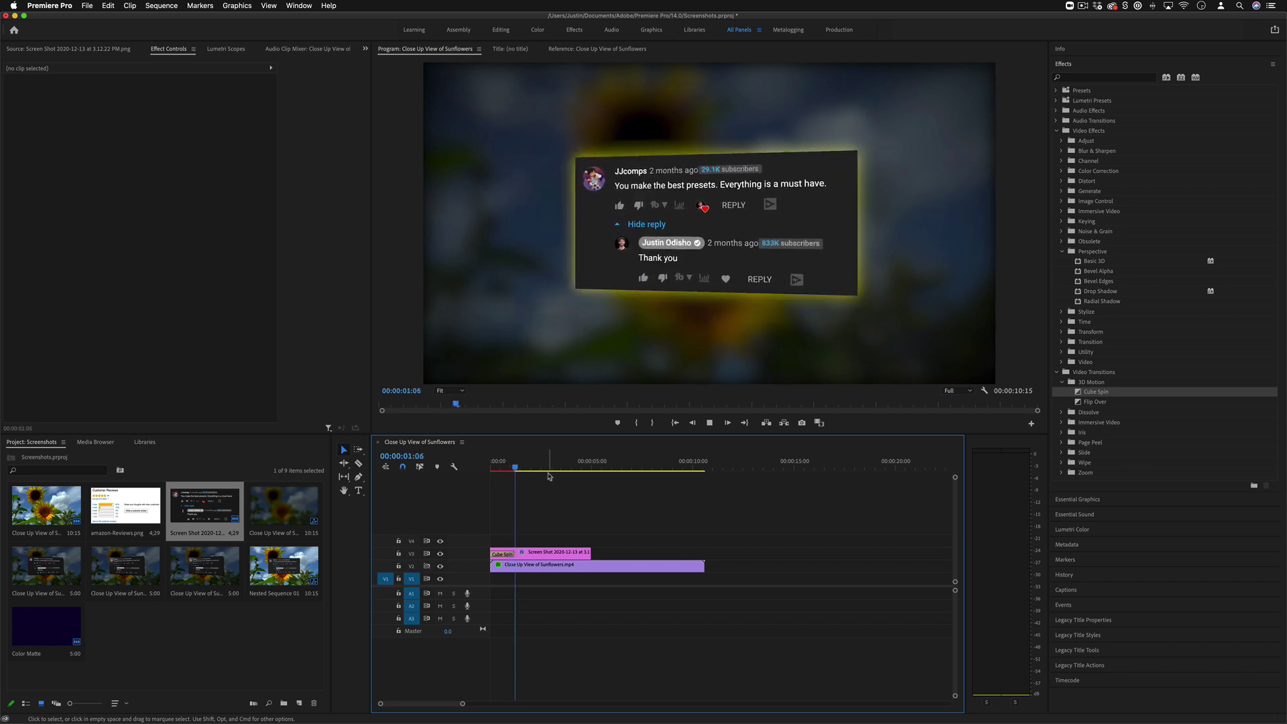
pyautogui.click(503, 555)
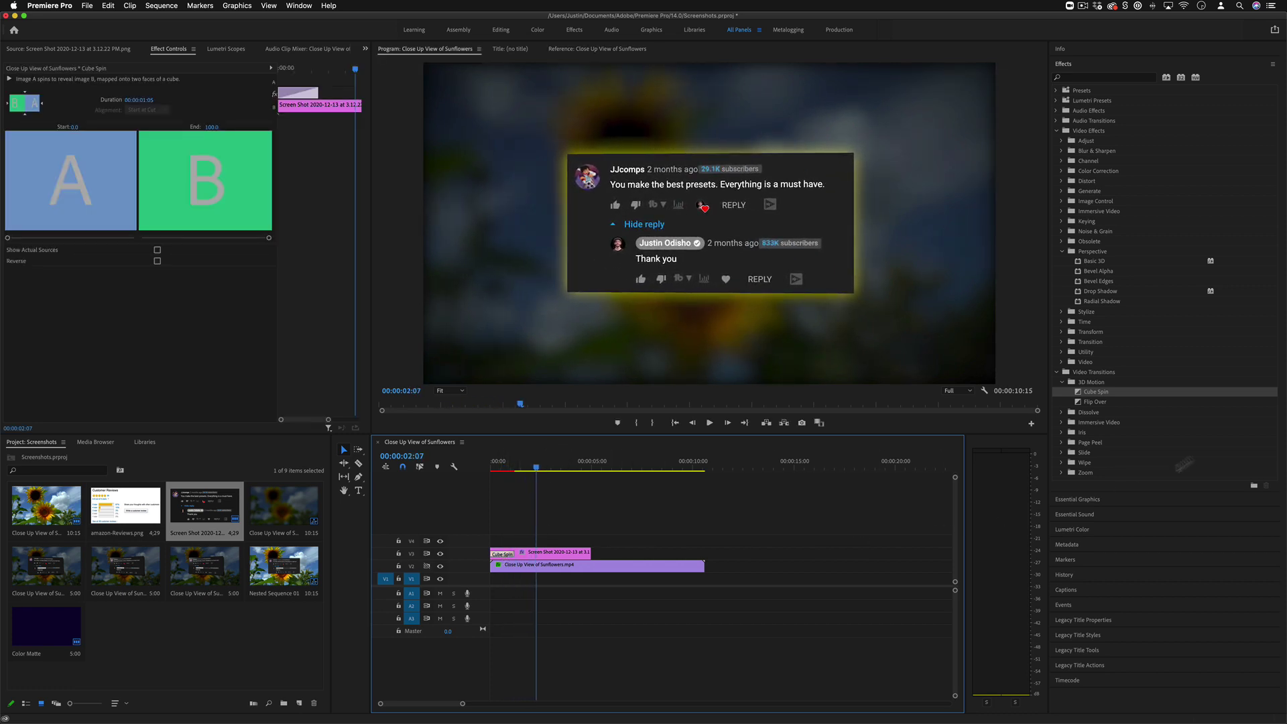
pyautogui.press('Delete')
# Find the Transform video effect, apply it to the screenshot clip, and set its Shutter Angle to 360.
pyautogui.click(1085, 78)
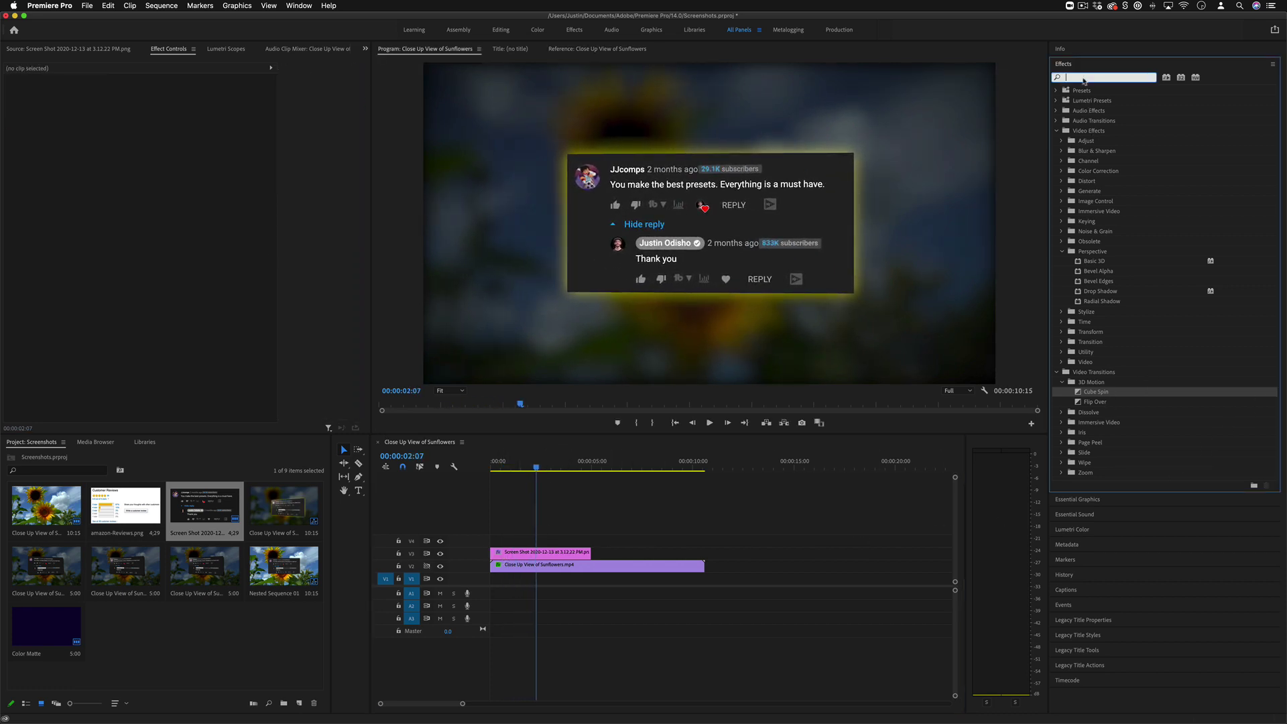
pyautogui.write('transform')
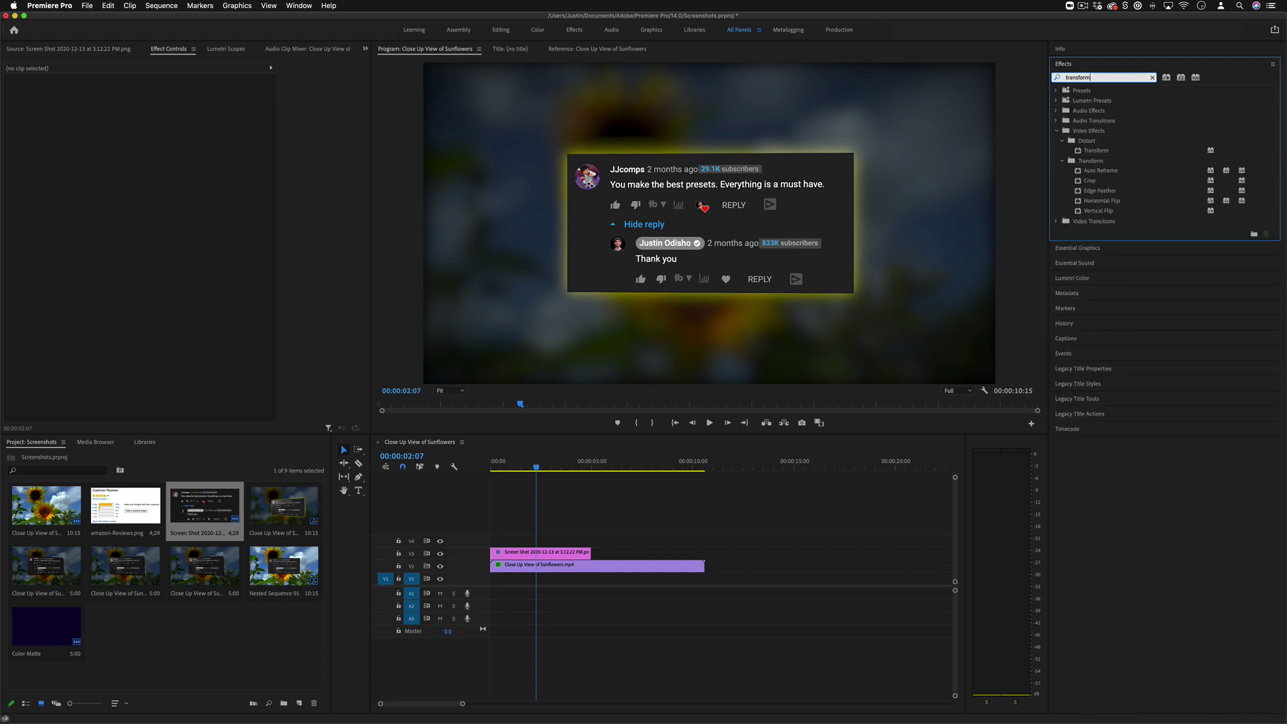
pyautogui.moveTo(1096, 150); pyautogui.dragTo(558, 561)
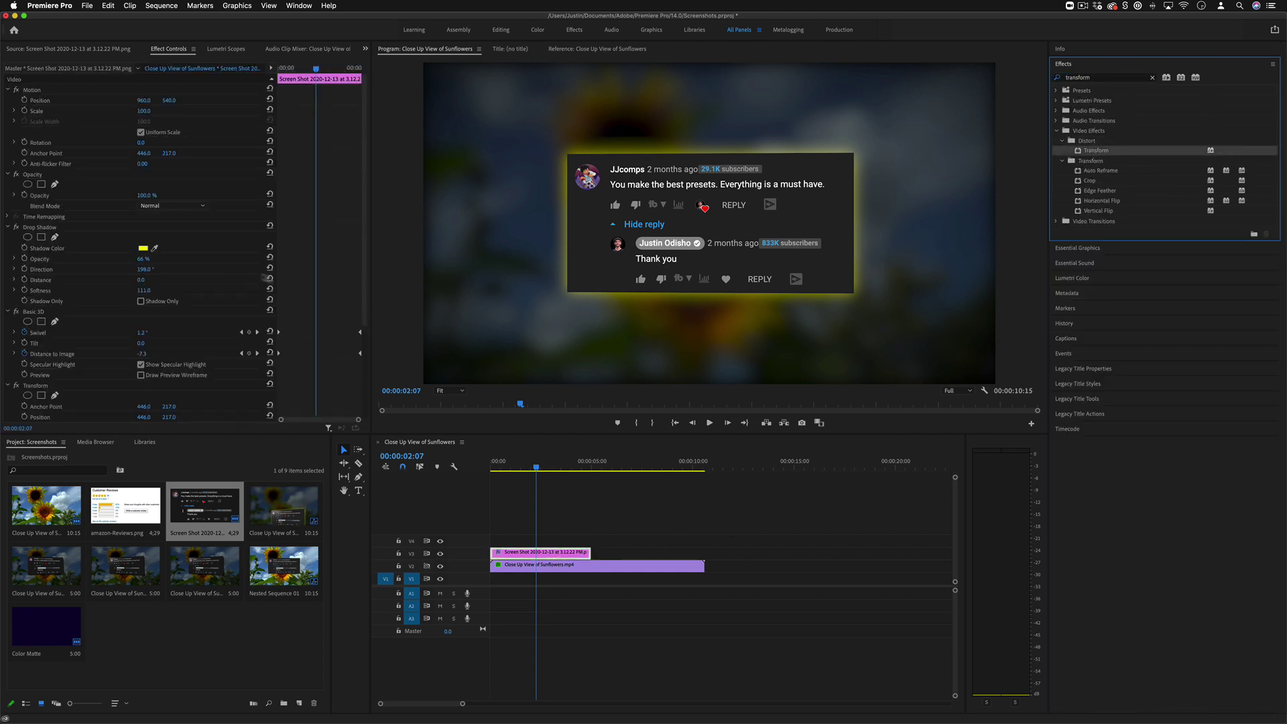
pyautogui.scroll(-5, 175, 367)
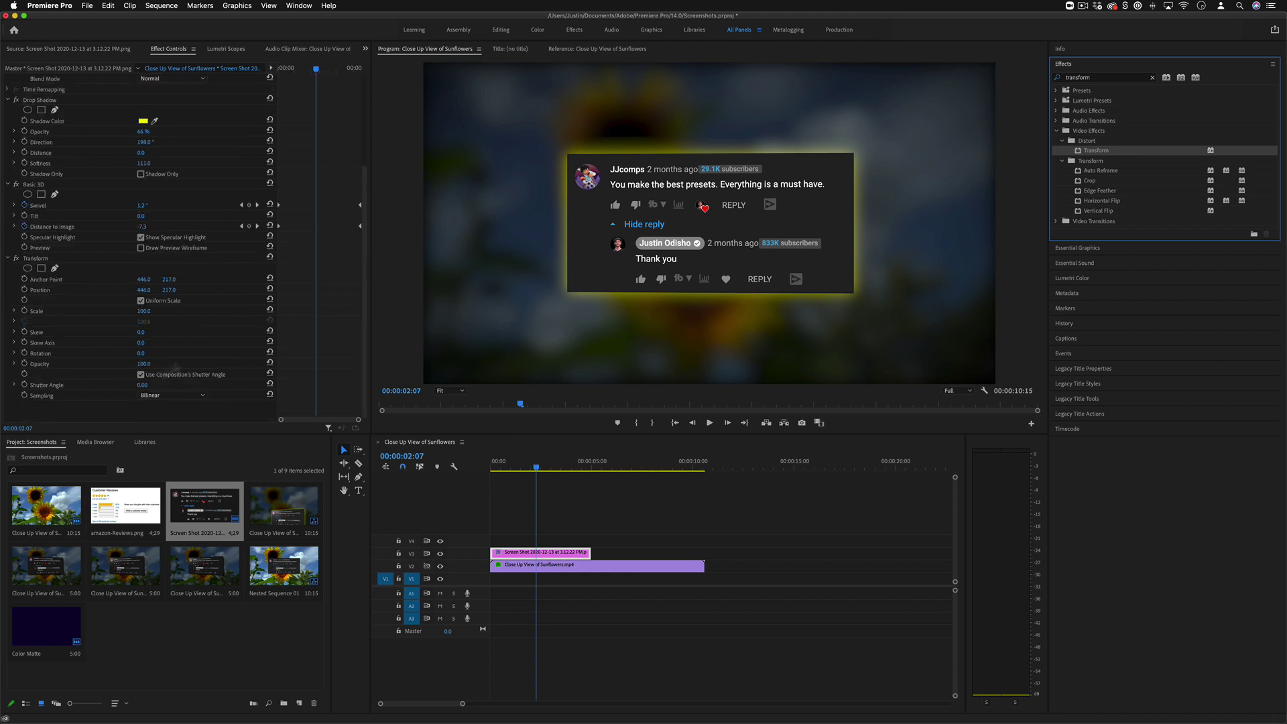
pyautogui.click(40, 289)
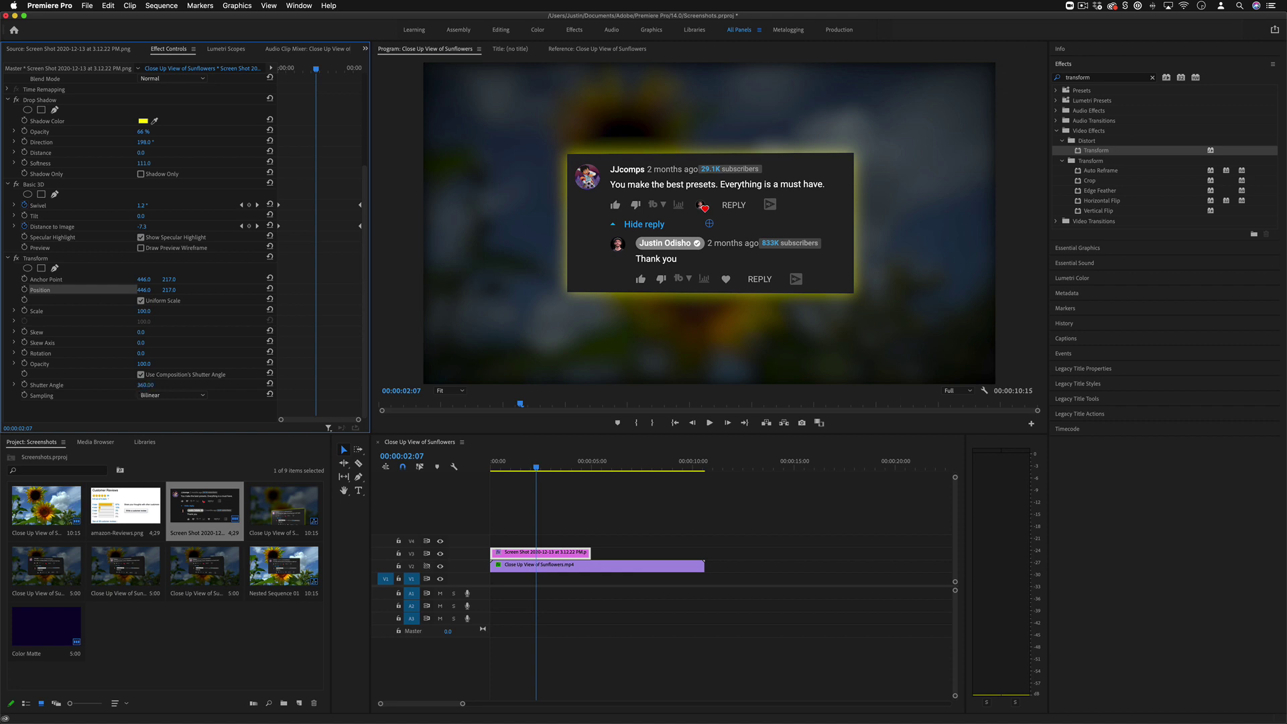
# Keyframe the Transform effect's Position from off-frame left at 00:00:00:00 to 446, 217 shortly after, and play the slide-in.
pyautogui.press('Home')
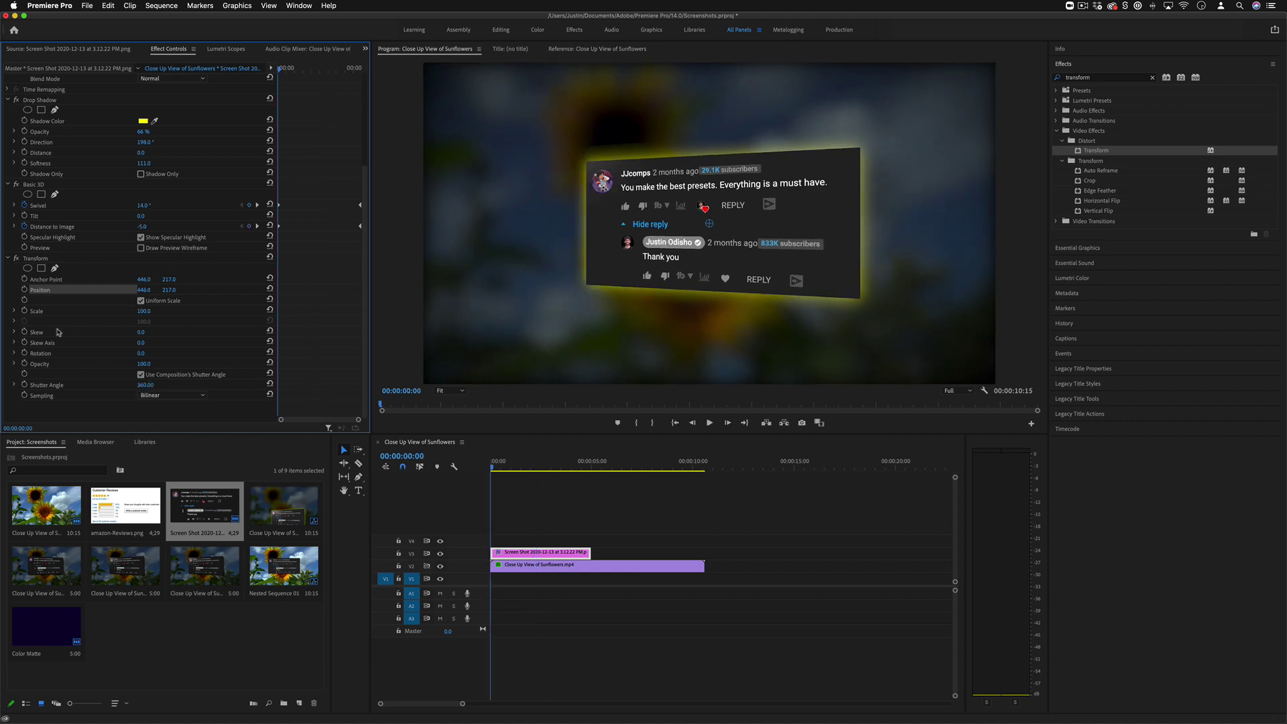
pyautogui.click(25, 289)
pyautogui.moveTo(157, 292); pyautogui.dragTo(26, 292)
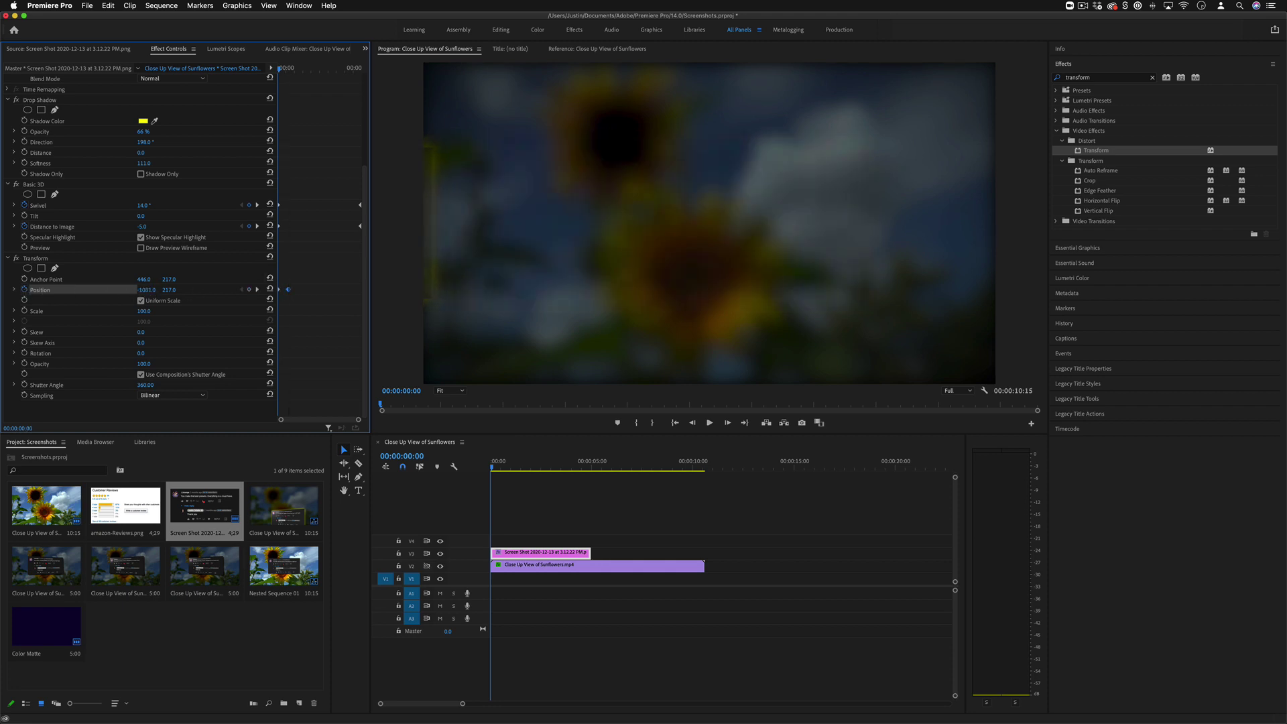
pyautogui.press('space')
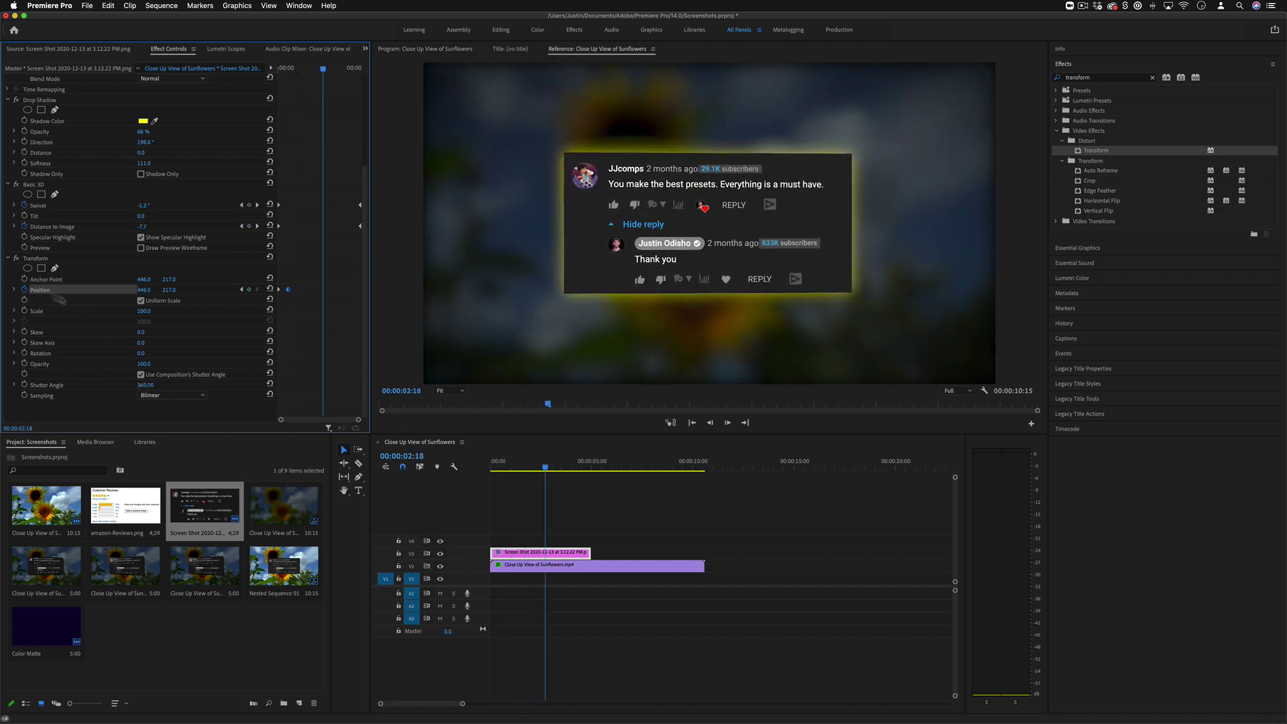
# Extend the screenshot clip so it ends together with the sunflower clip.
pyautogui.click(37, 259)
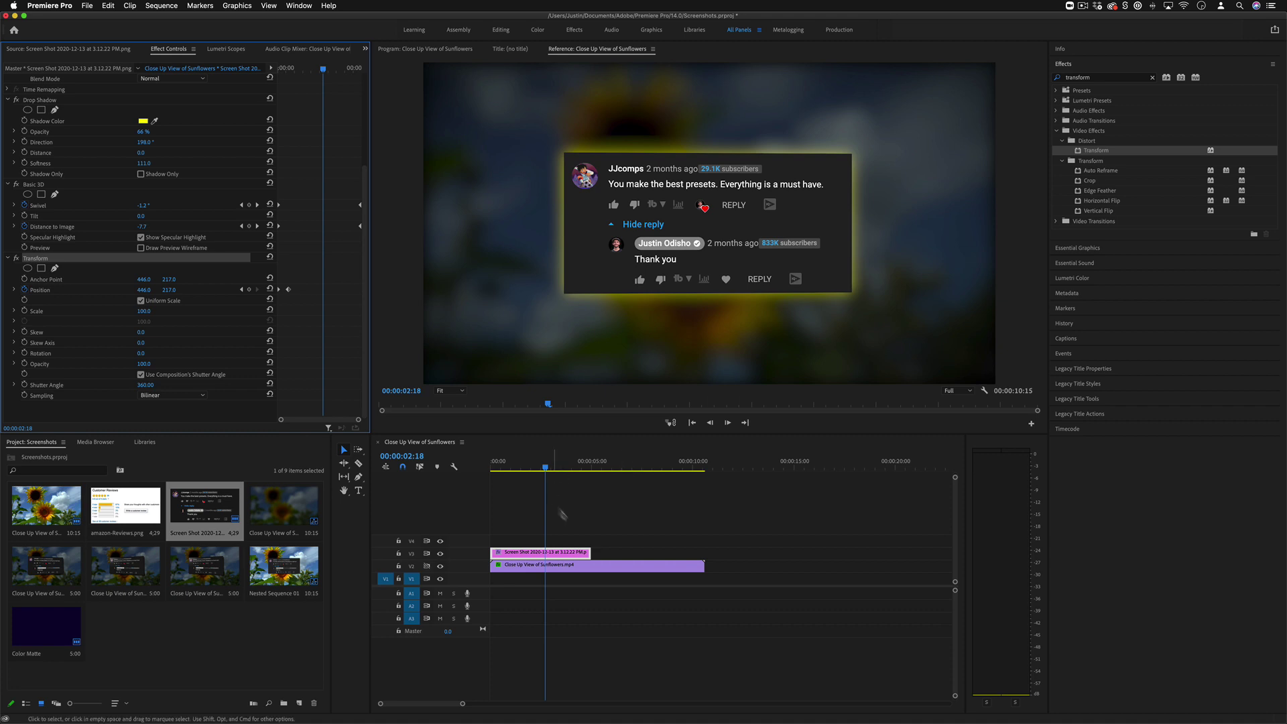
pyautogui.moveTo(585, 548); pyautogui.dragTo(703, 550)
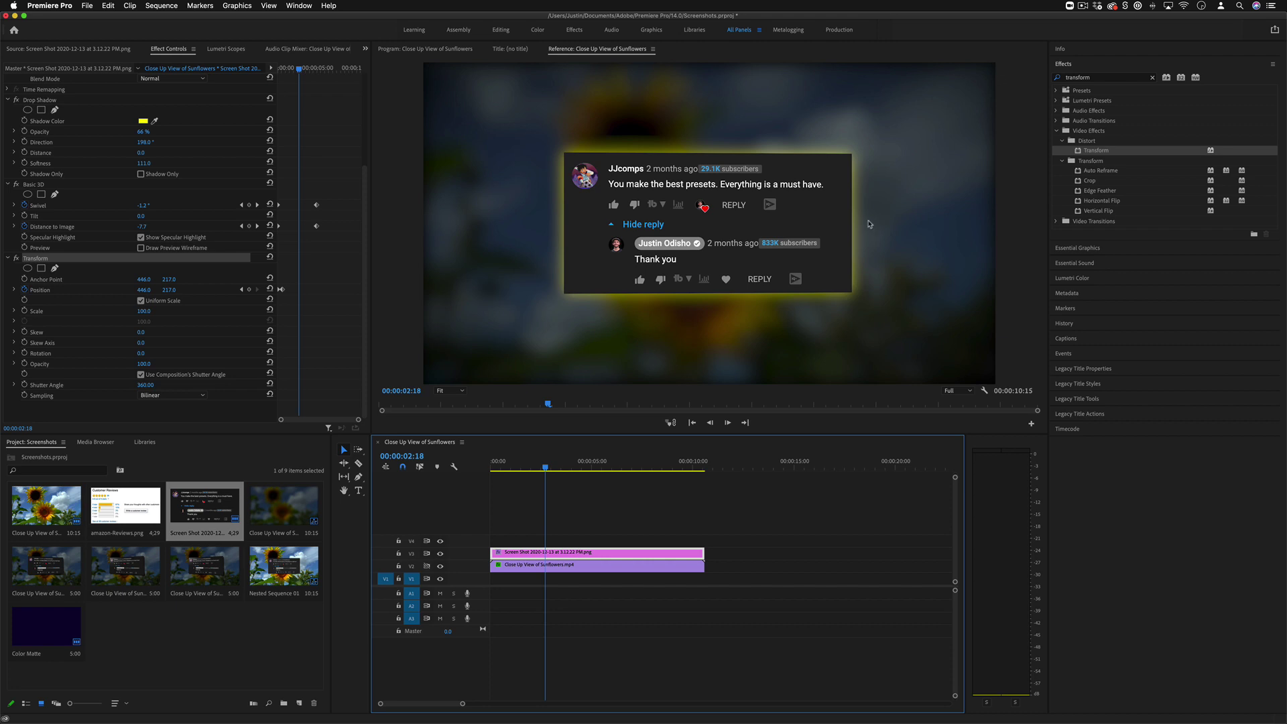
# View Nested Sequence 01, return to the Close Up View of Sunflowers sequence, and scrub to 00:00:01:00.
pyautogui.click(295, 577)
pyautogui.doubleClick(275, 556)
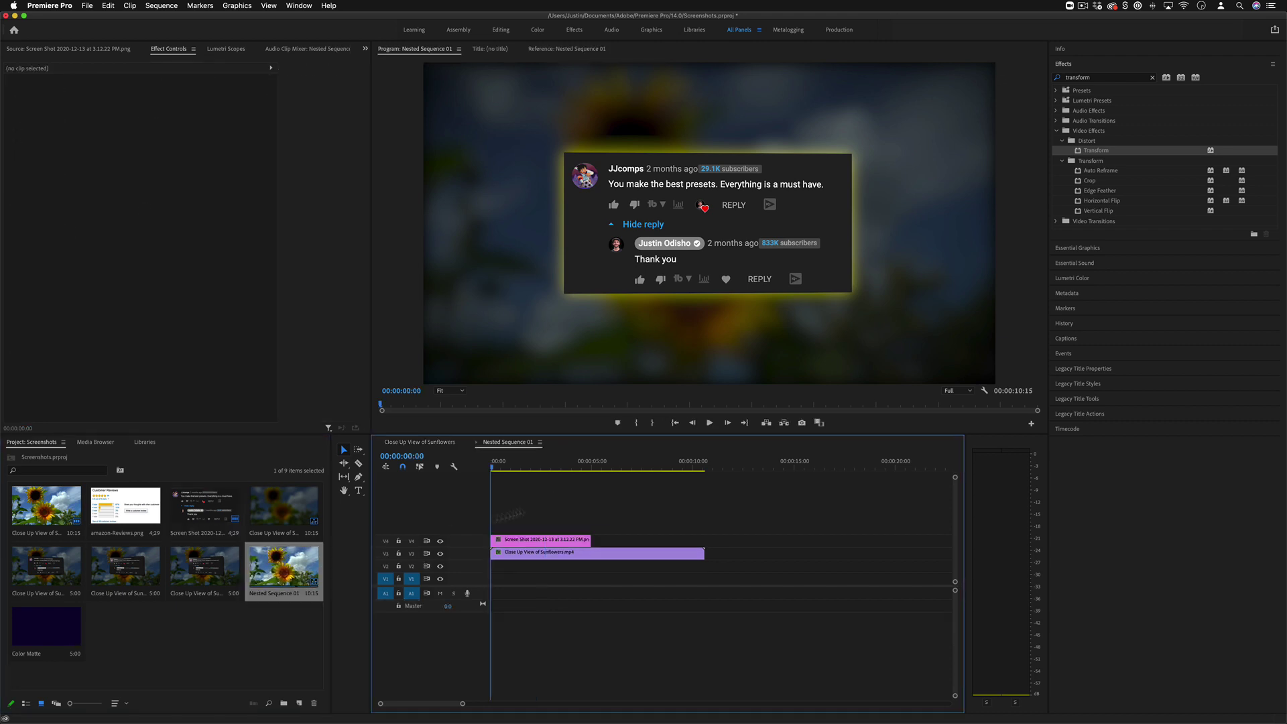
pyautogui.click(417, 443)
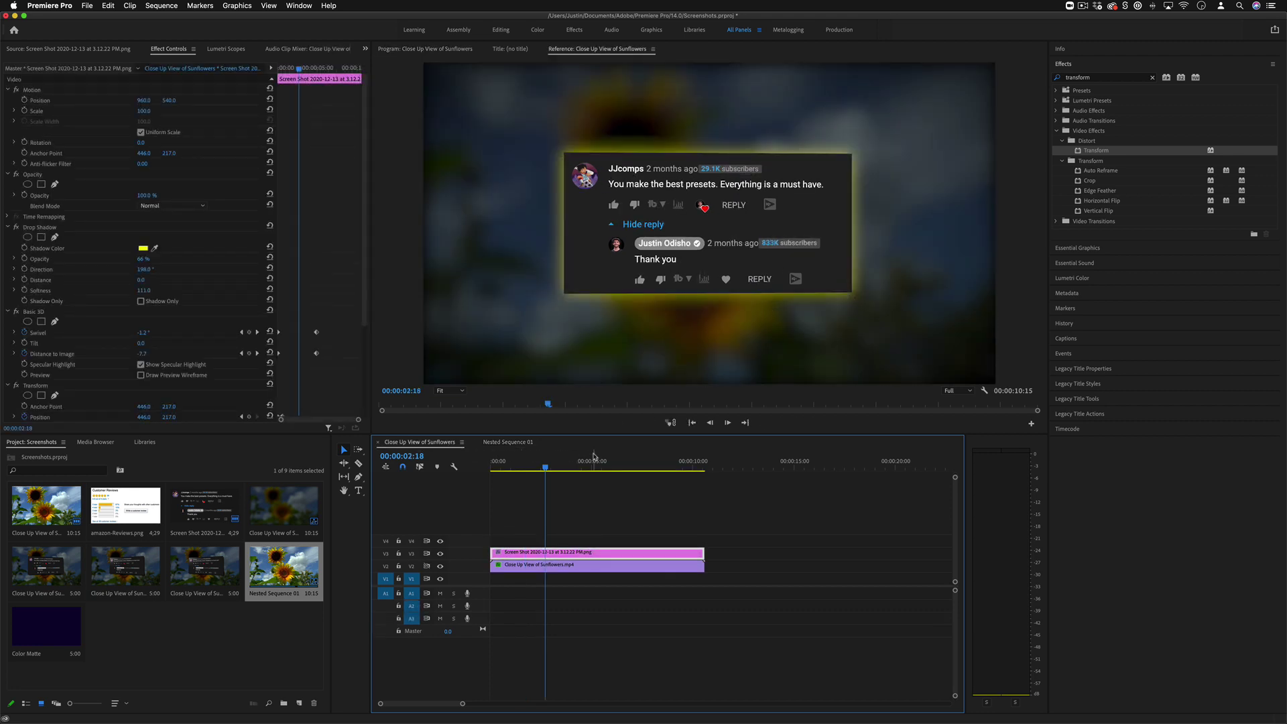
pyautogui.moveTo(593, 456); pyautogui.dragTo(513, 470)
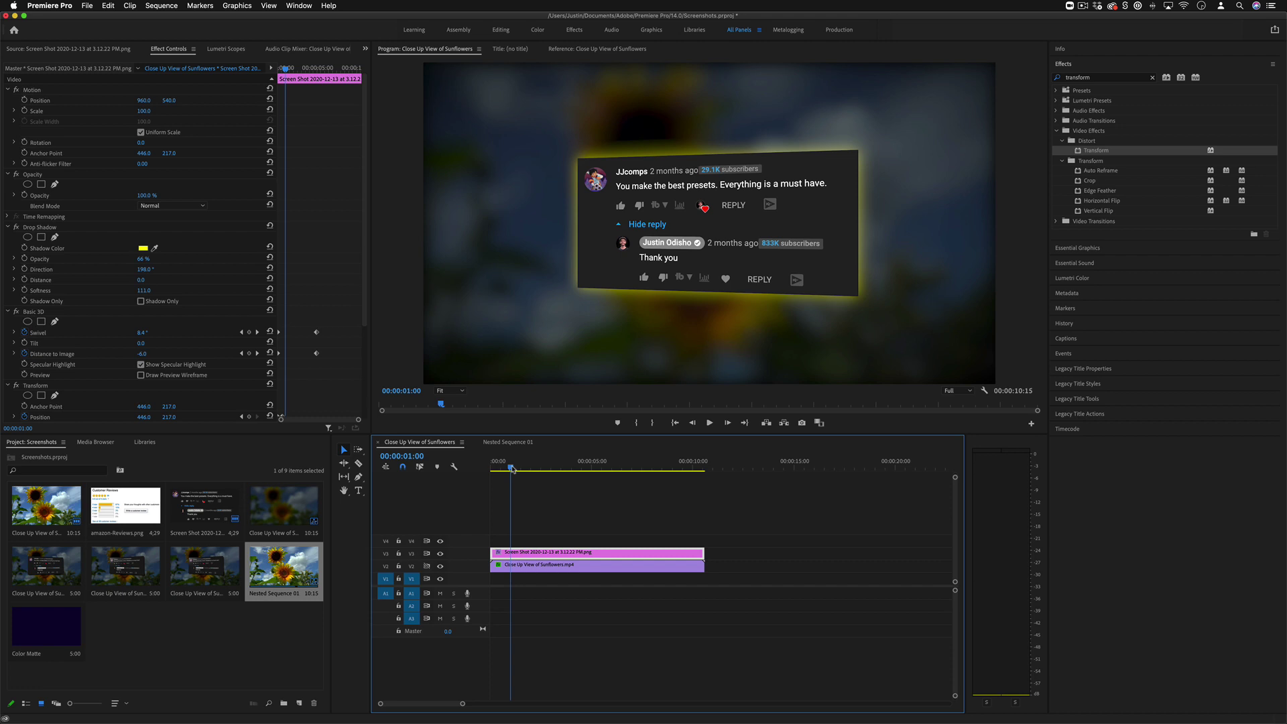